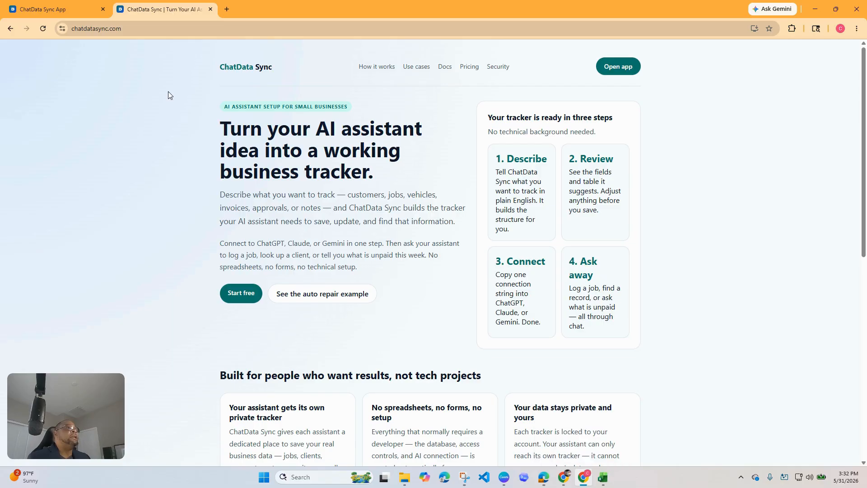
Step: Open the Household Chore Rotation One Table tracker in the ChatData Sync app and review its assistant connection settings
click(57, 11)
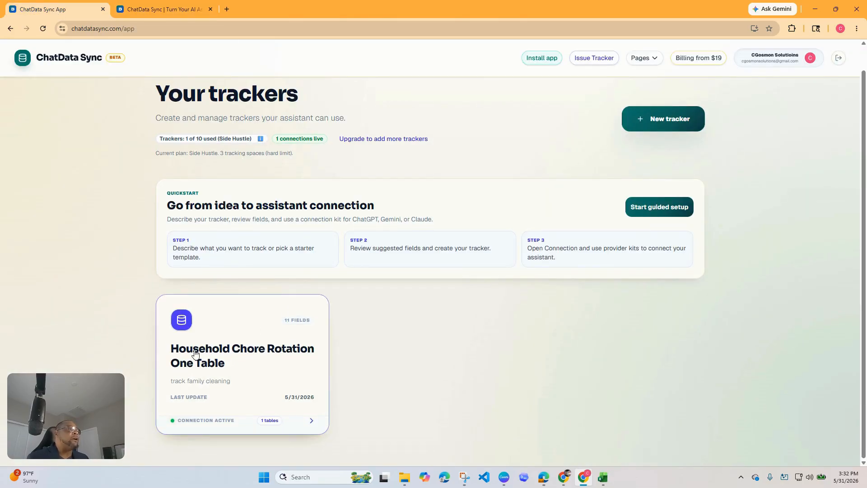
click(274, 353)
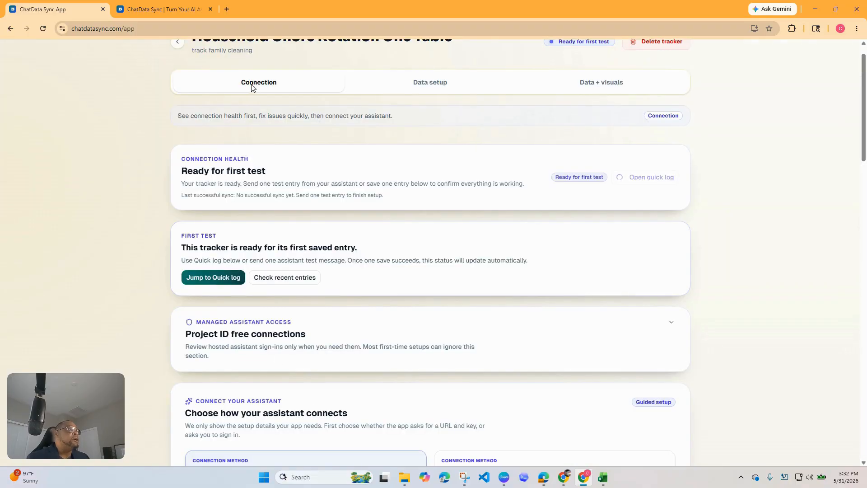
scroll(248, 339, down, 8)
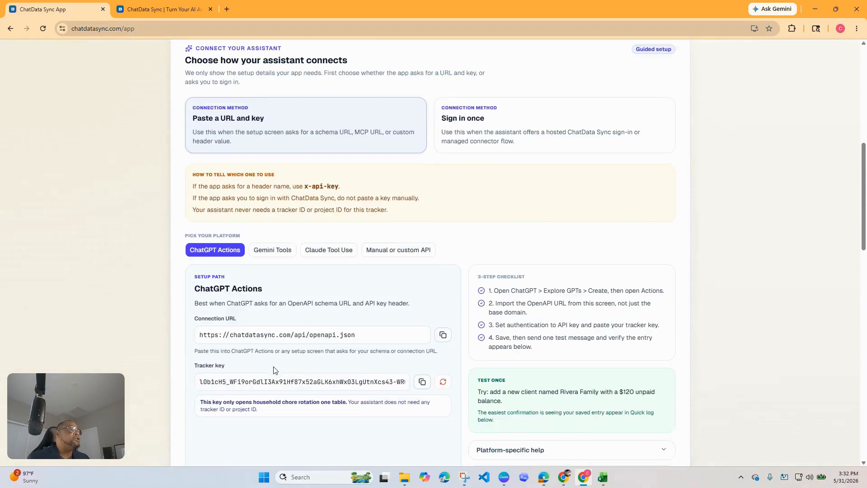
scroll(248, 340, up, 7)
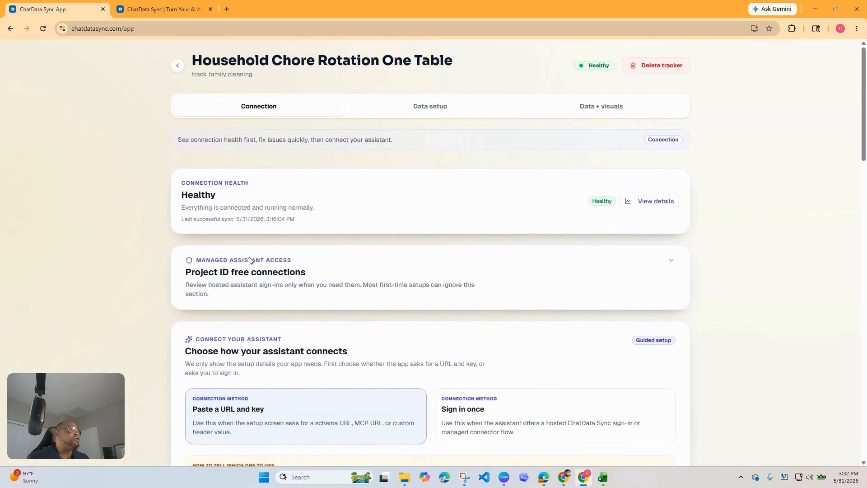
Step: Examine the chore rotation entries in the tracker's data table and return to the list of trackers
click(602, 110)
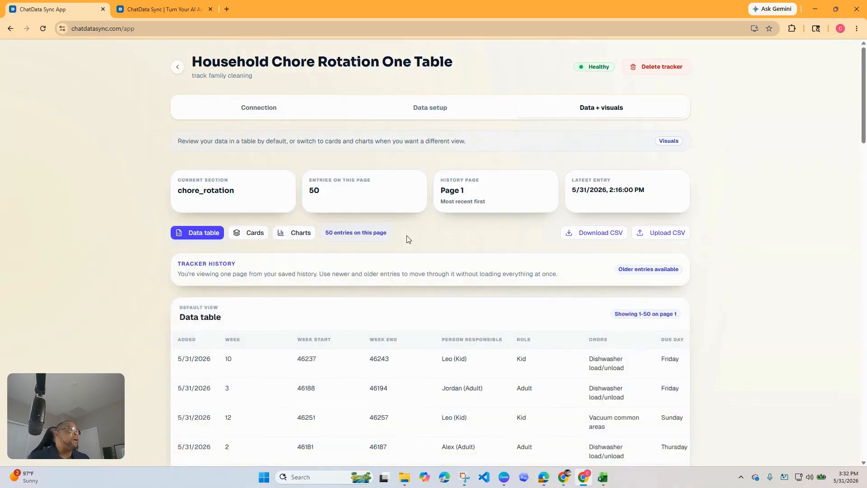
scroll(408, 241, down, 3)
scroll(408, 245, down, 1)
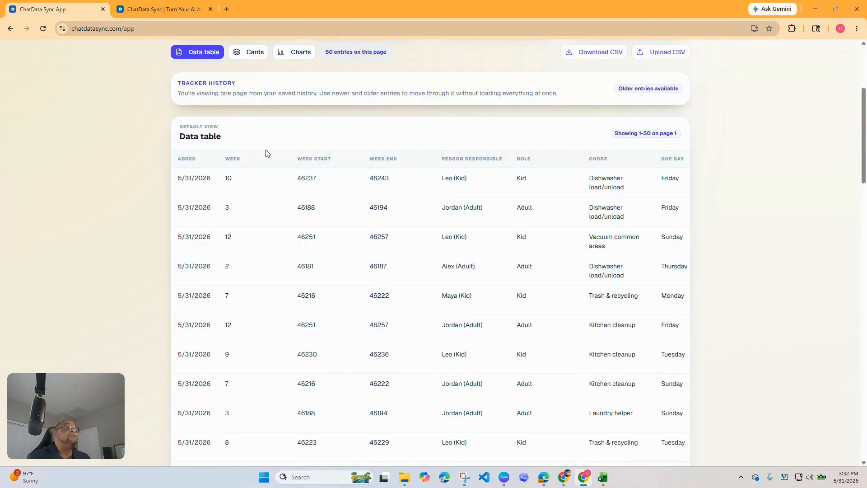
scroll(503, 303, up, 4)
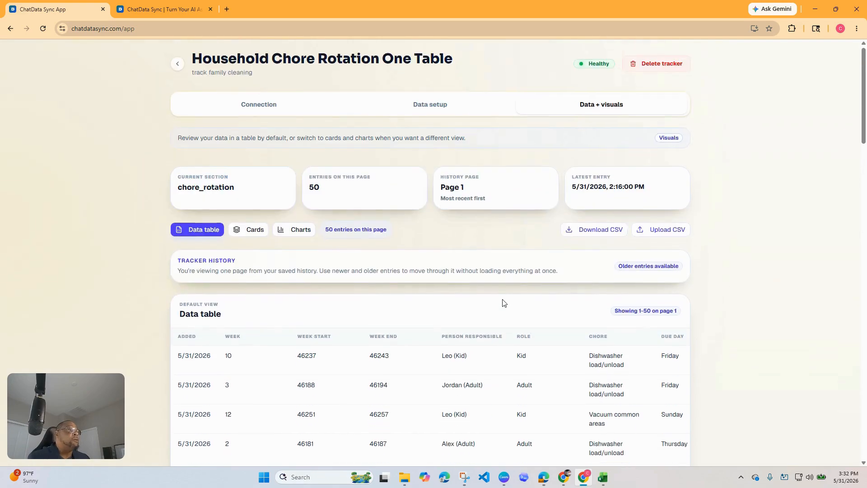
click(260, 108)
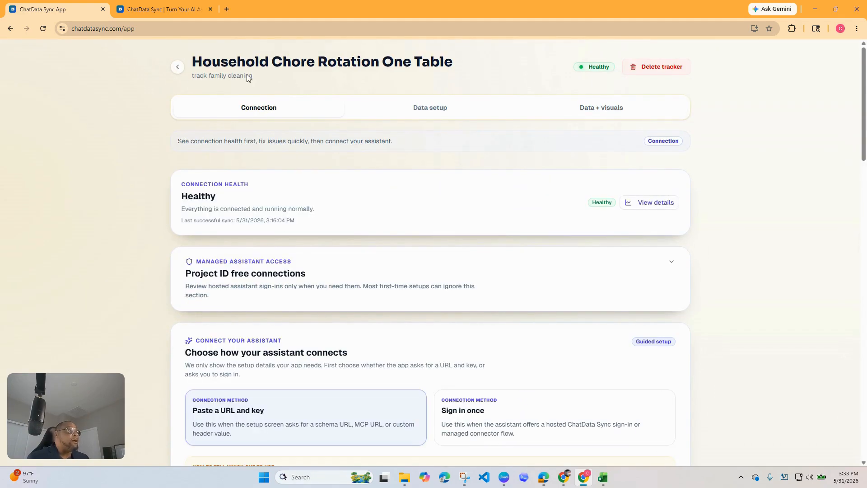
click(177, 67)
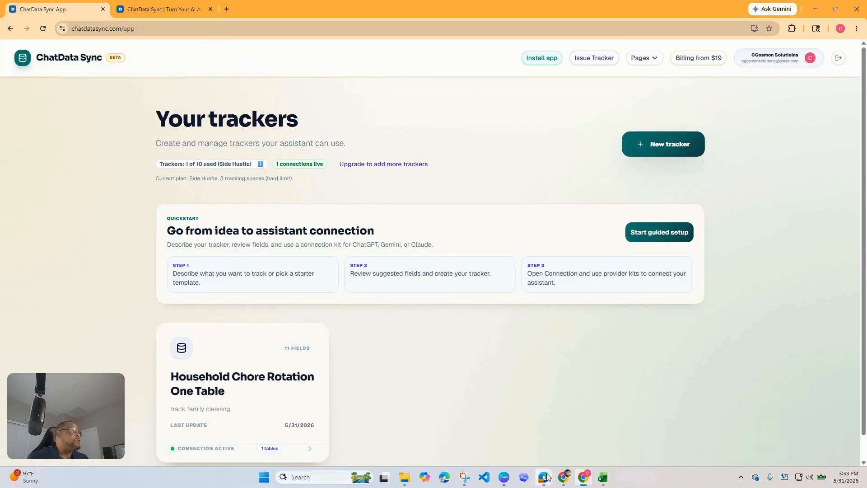
Step: Switch to ChatGPT and open the Chore Rotation Tracker GPT
mouse_move(560, 479)
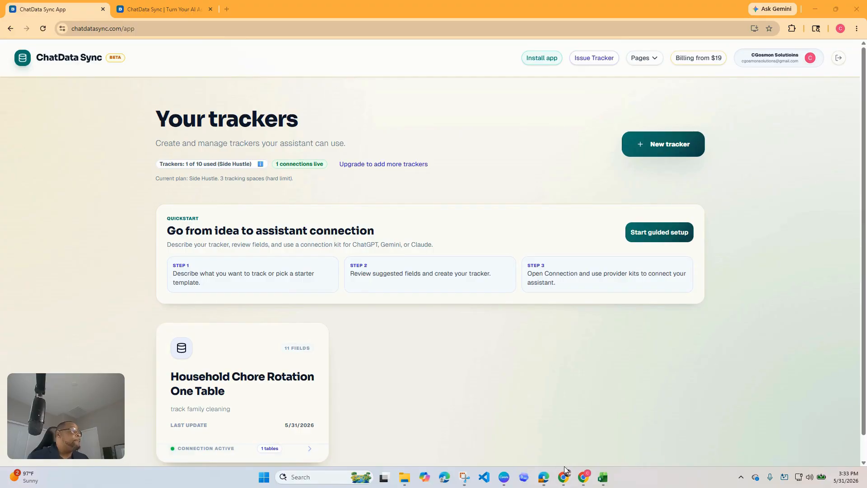
click(615, 448)
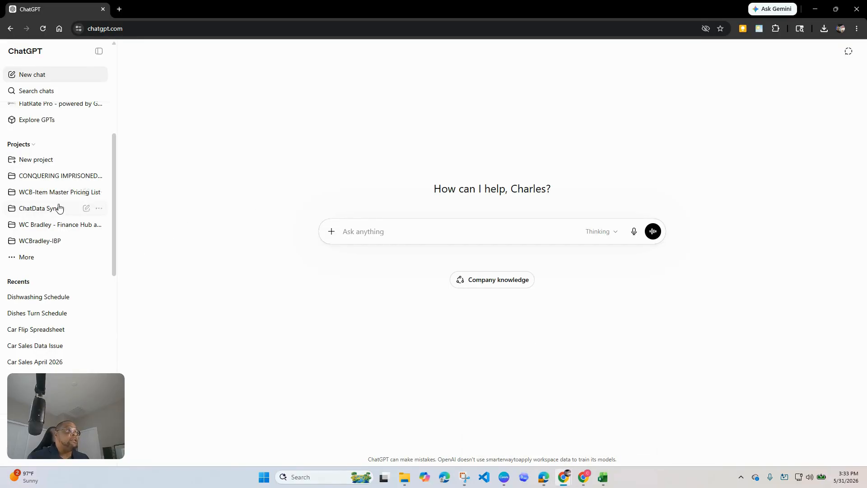
scroll(60, 206, up, 5)
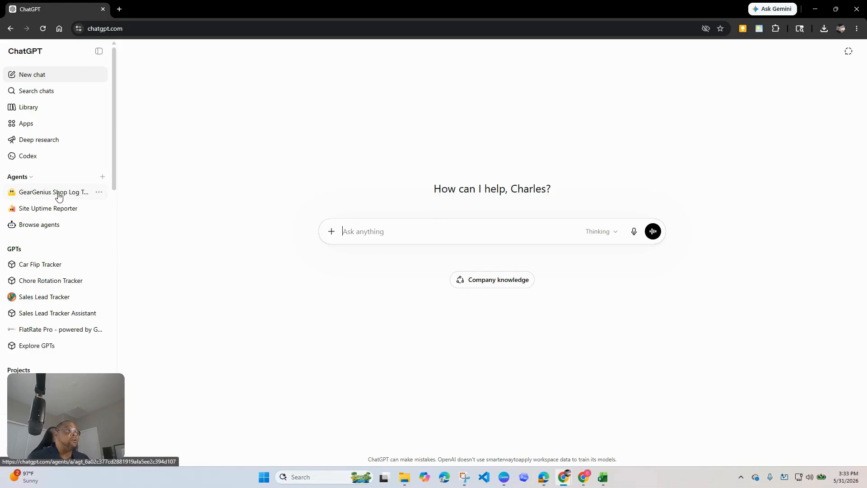
click(46, 281)
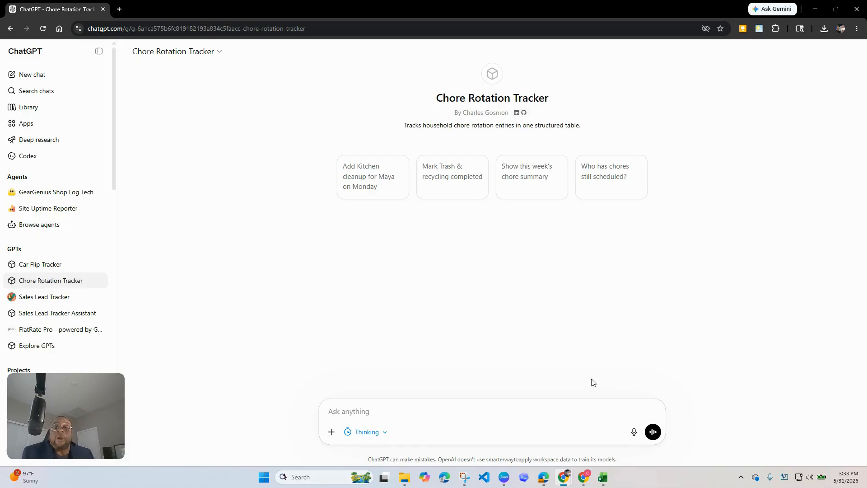
Step: Ask the Chore Rotation Tracker GPT by voice dictation: "Hey, who did the dishes today?"
click(634, 432)
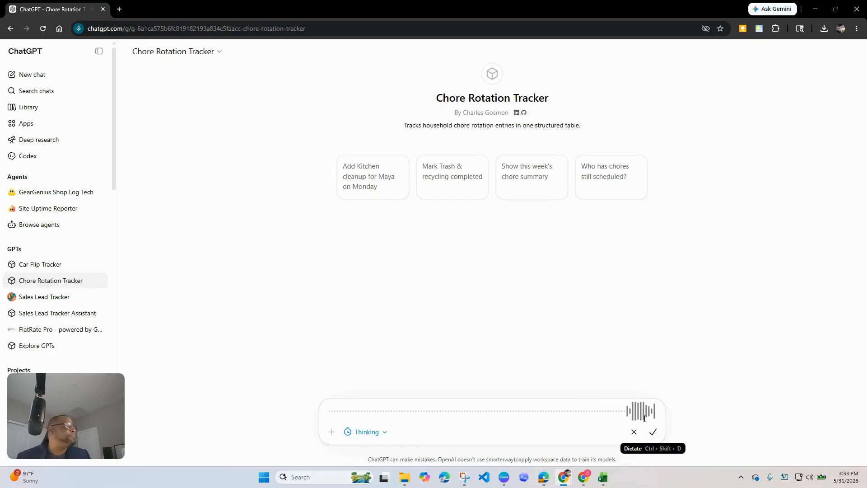
click(653, 432)
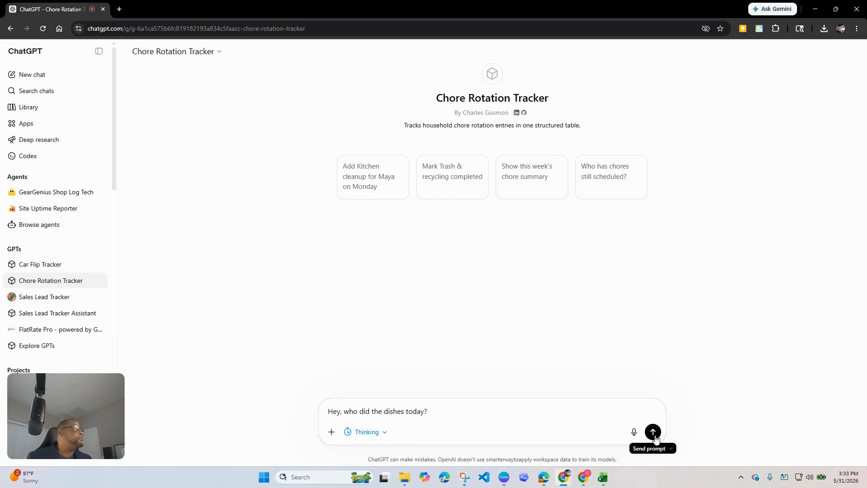
click(654, 438)
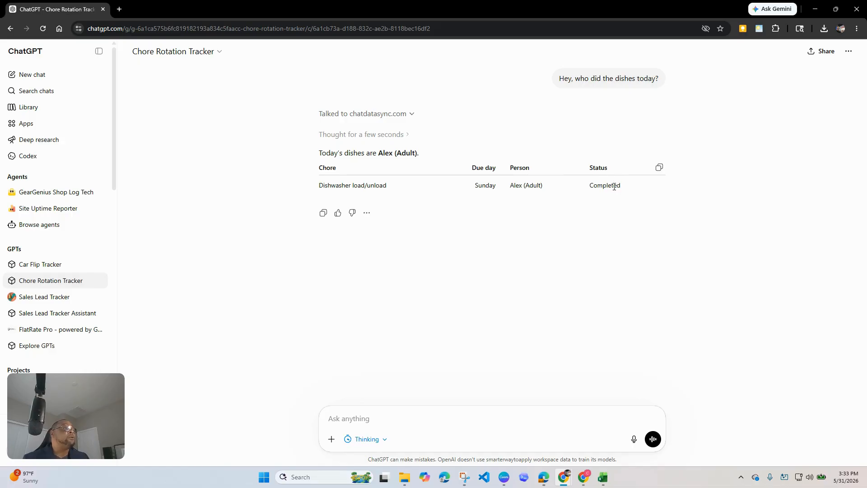
Step: Switch to ChatData Sync, reopen the household chore tracker's data and look through its dishwasher entries
click(584, 483)
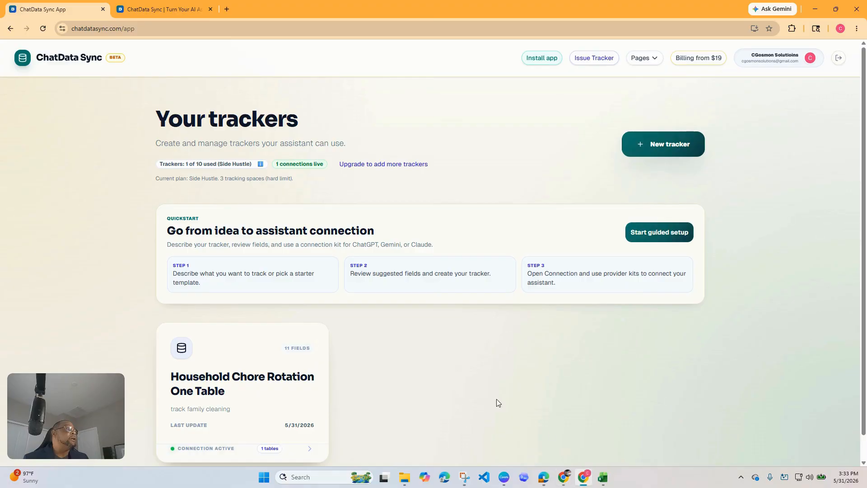
click(316, 448)
click(606, 109)
scroll(322, 244, down, 1)
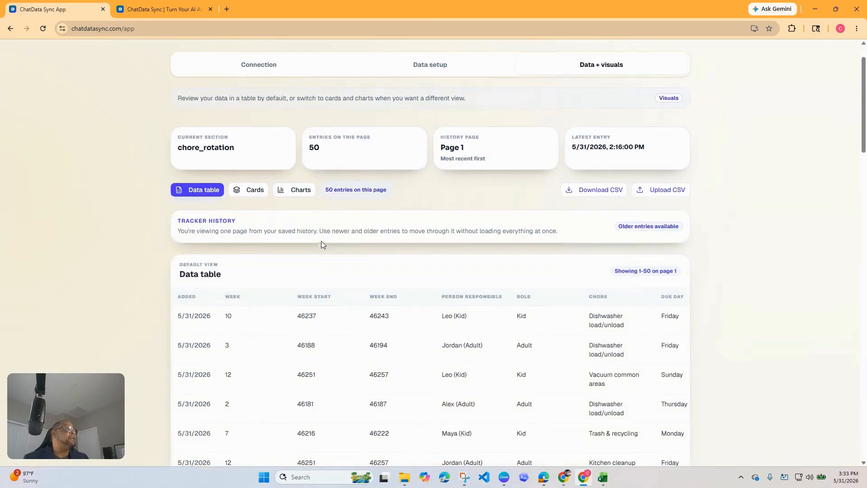
scroll(322, 244, down, 6)
scroll(322, 244, up, 3)
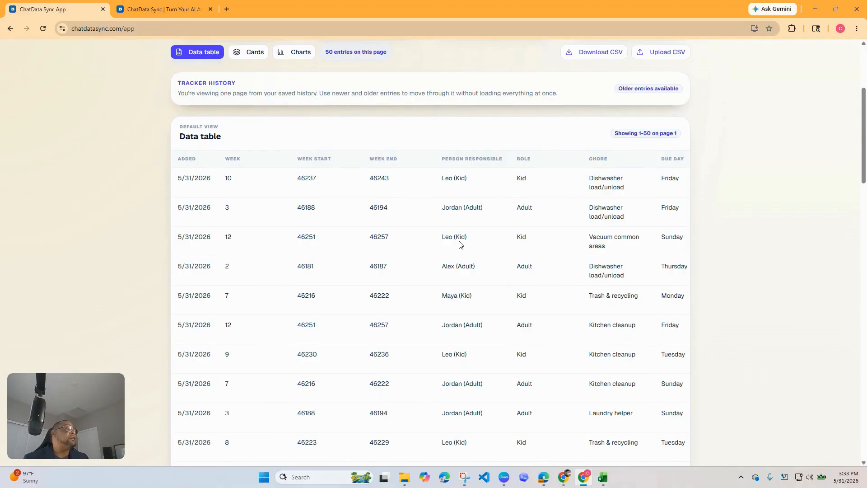
scroll(321, 253, down, 9)
scroll(379, 289, down, 6)
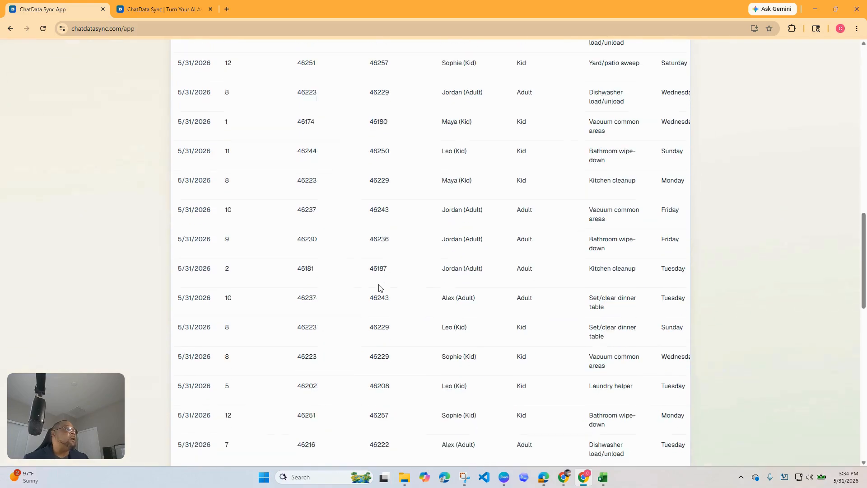
scroll(443, 262, up, 5)
scroll(442, 263, up, 15)
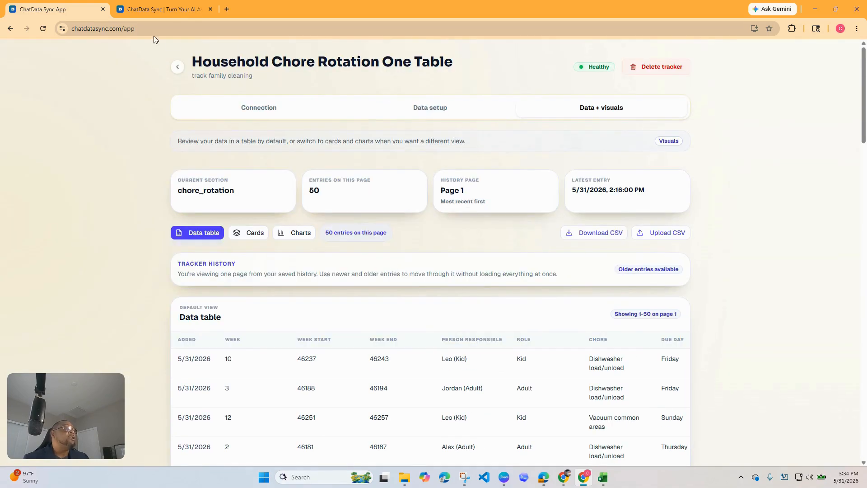
click(151, 12)
click(39, 12)
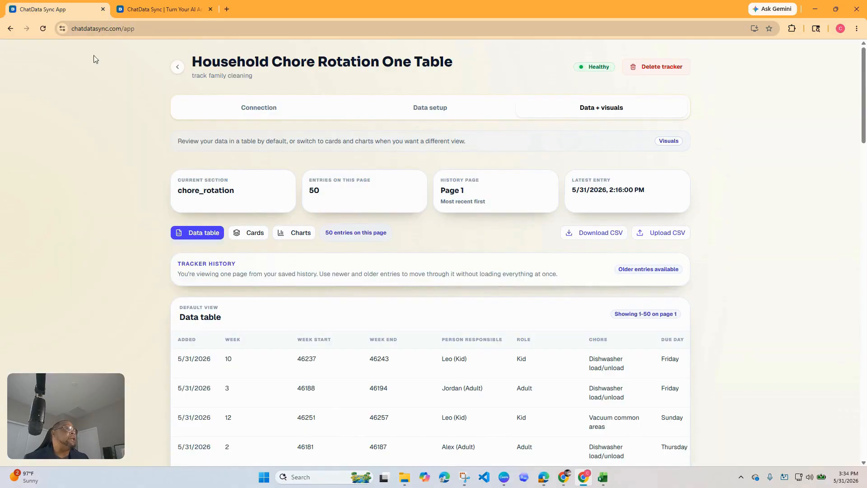
mouse_move(548, 481)
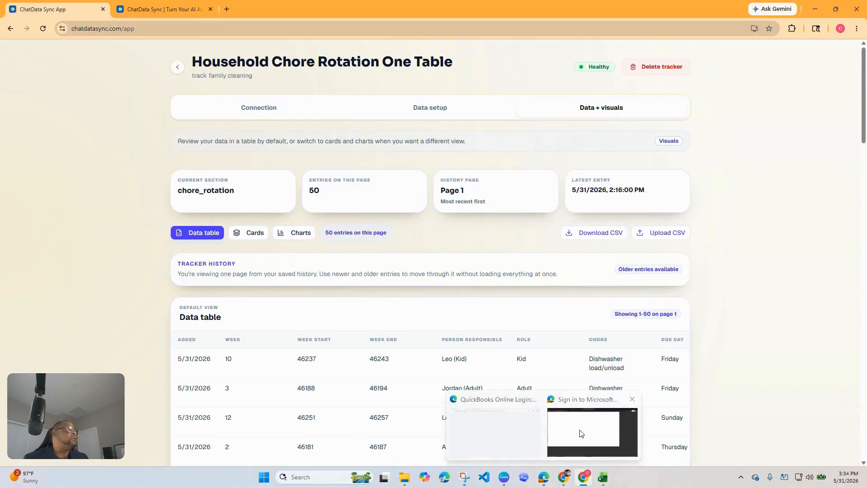
mouse_move(583, 433)
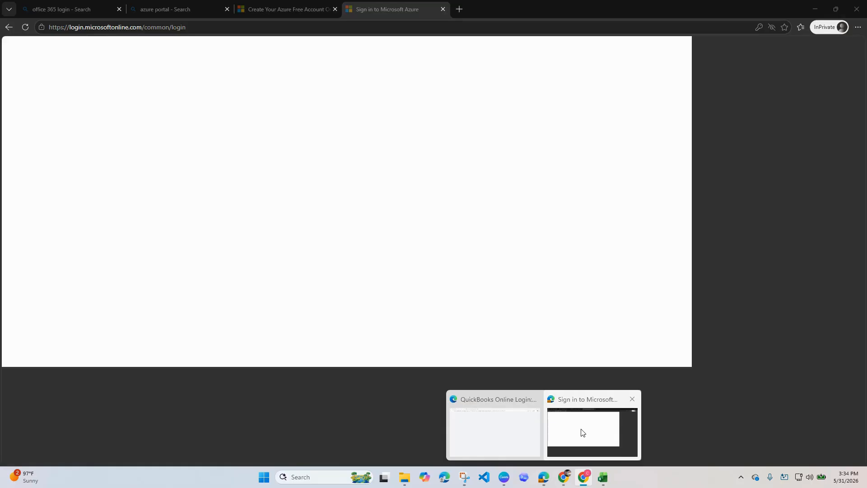
click(583, 433)
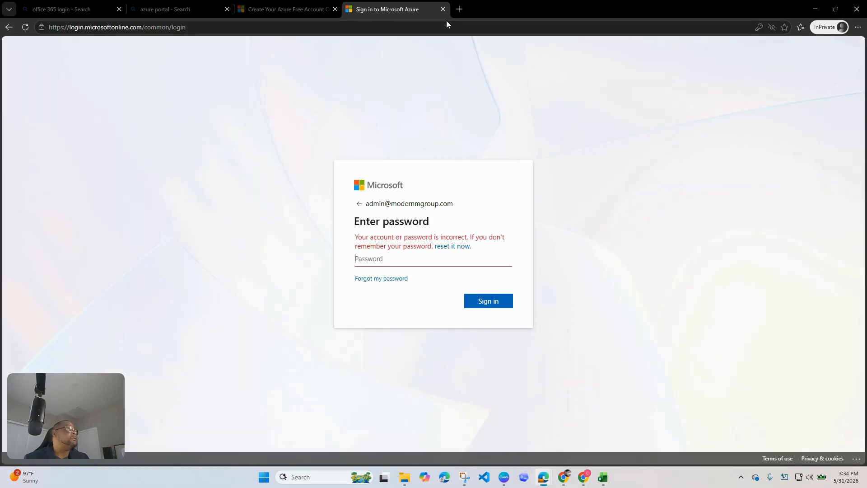
click(444, 10)
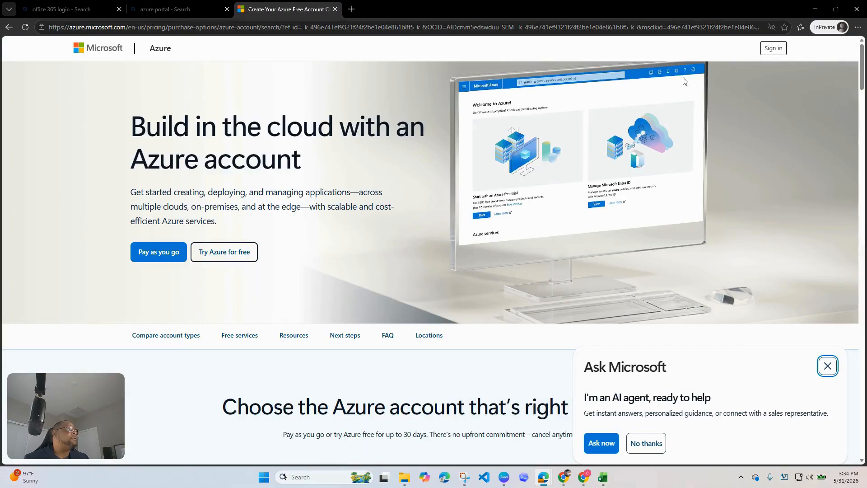
click(814, 10)
Step: In the ChatGPT chore chat, dictate a request to mark today's dishes as not completed, pending or in progress, and approve the record update
mouse_move(564, 480)
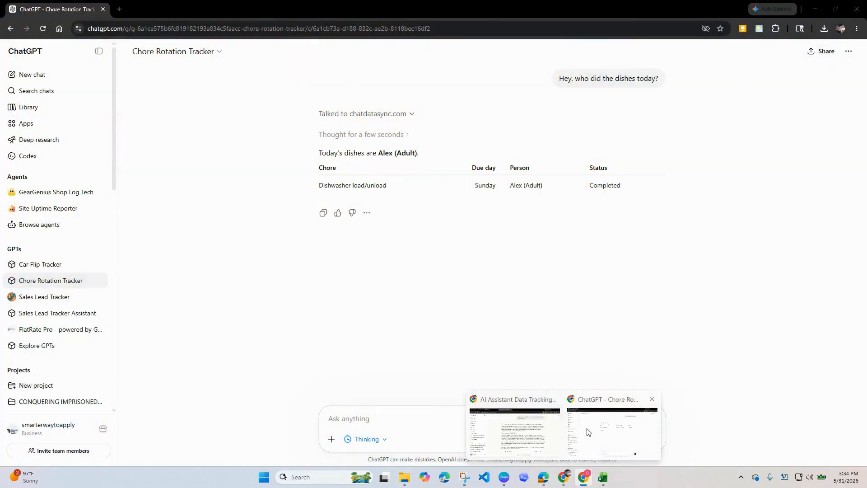
click(588, 433)
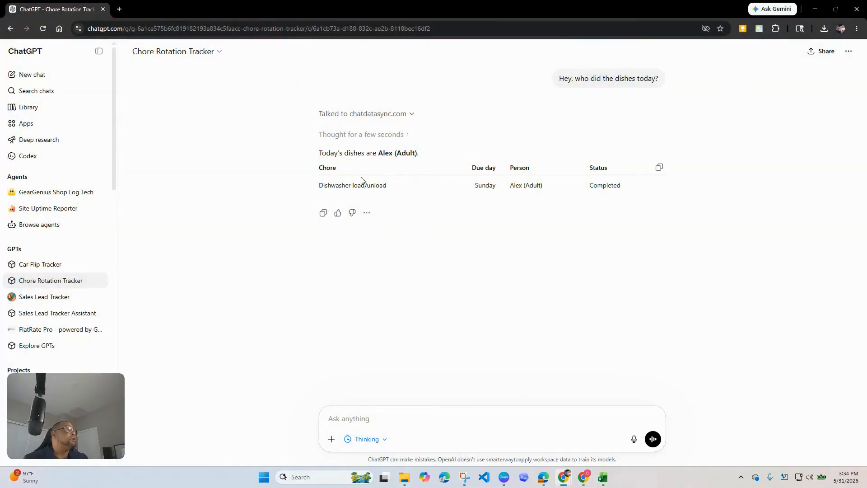
click(634, 439)
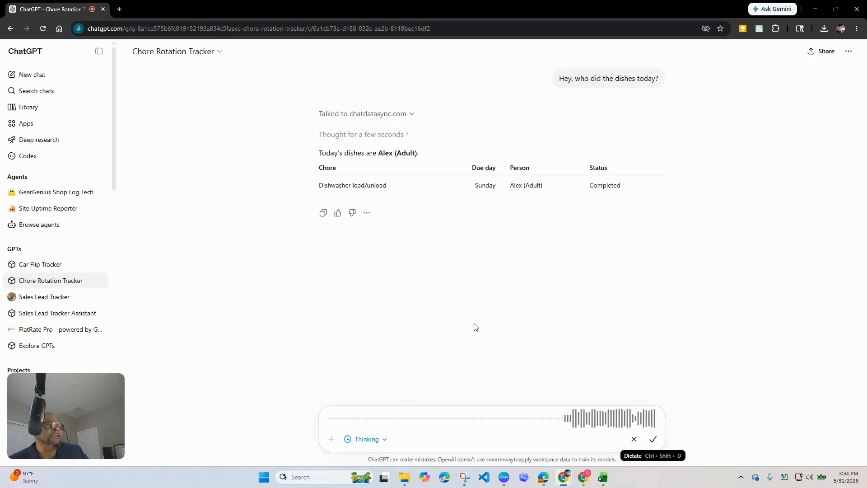
click(654, 440)
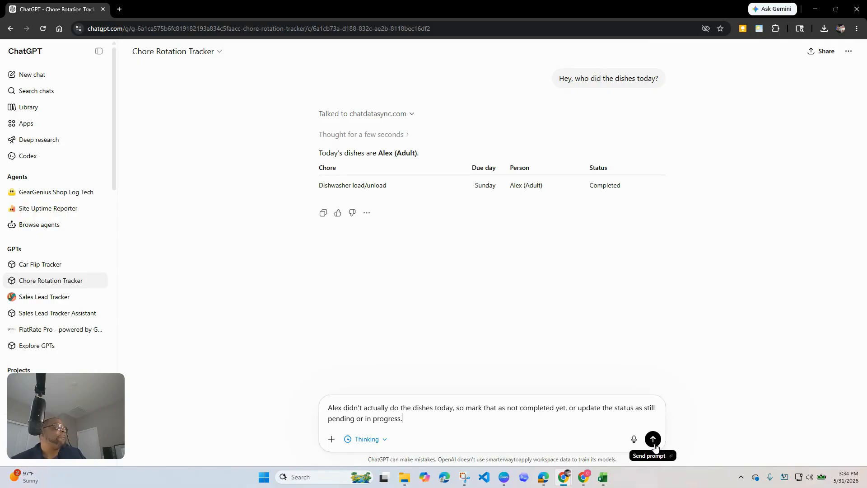
click(653, 439)
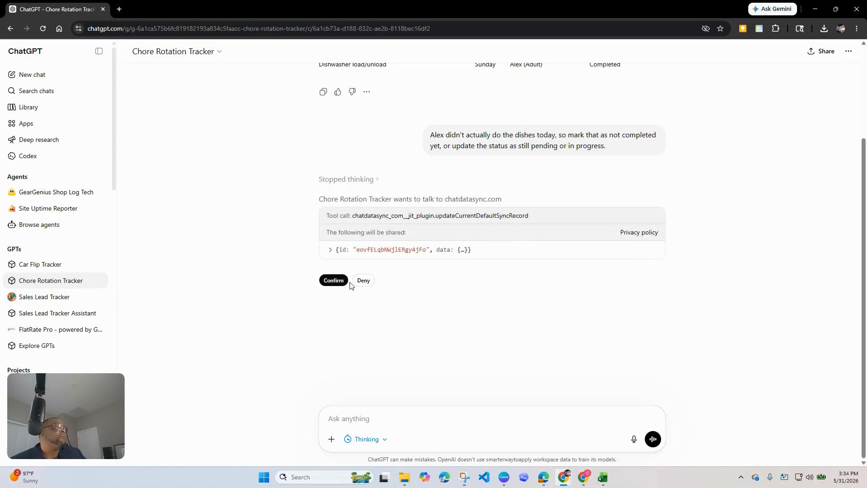
click(327, 280)
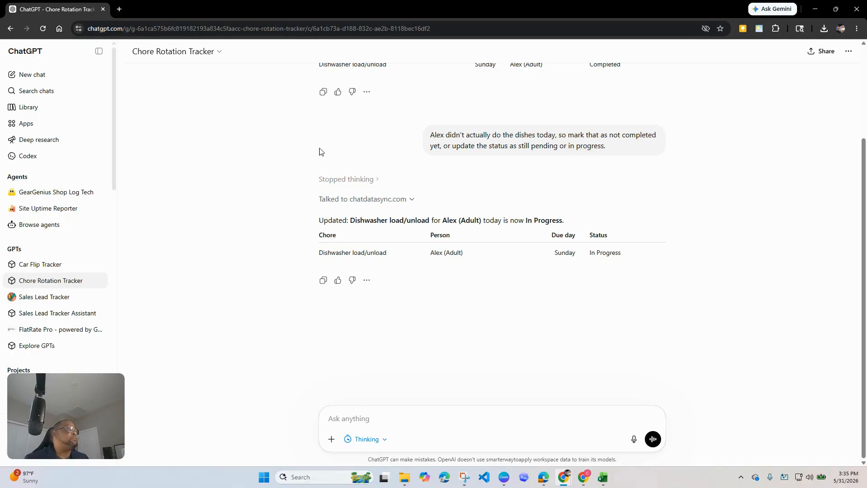
Step: Switch to ChatData Sync, return to the tracker list and start creating a new tracker
click(584, 477)
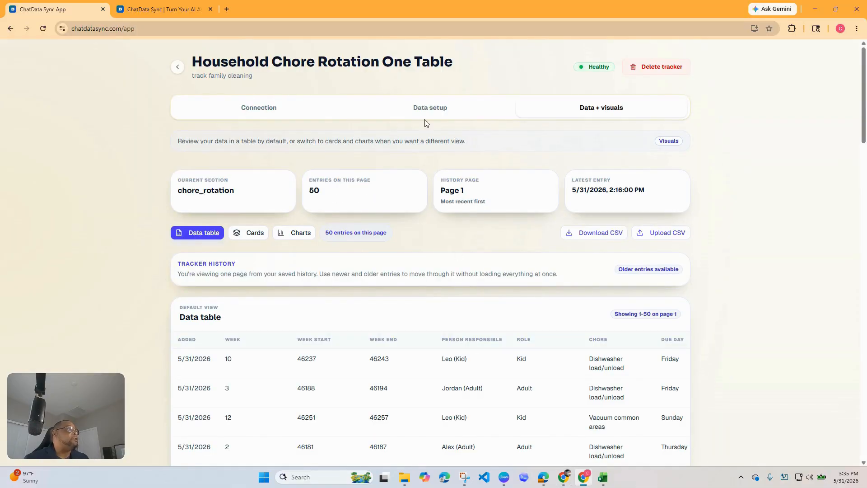
click(181, 69)
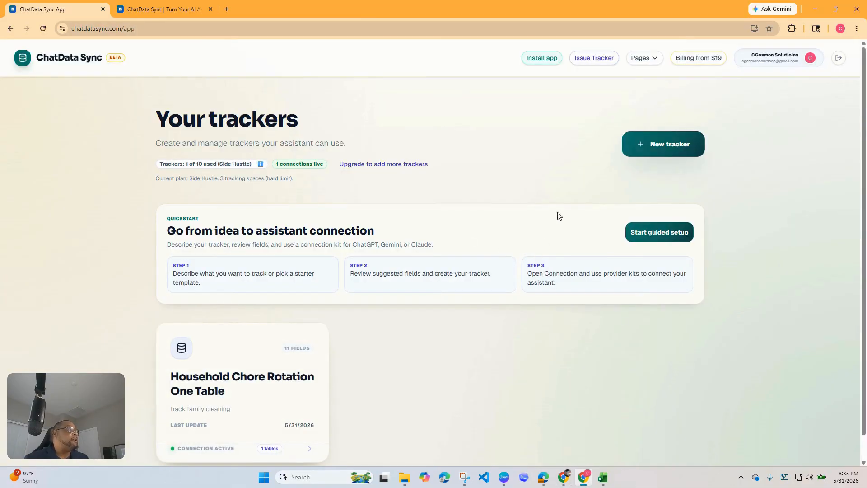
click(664, 141)
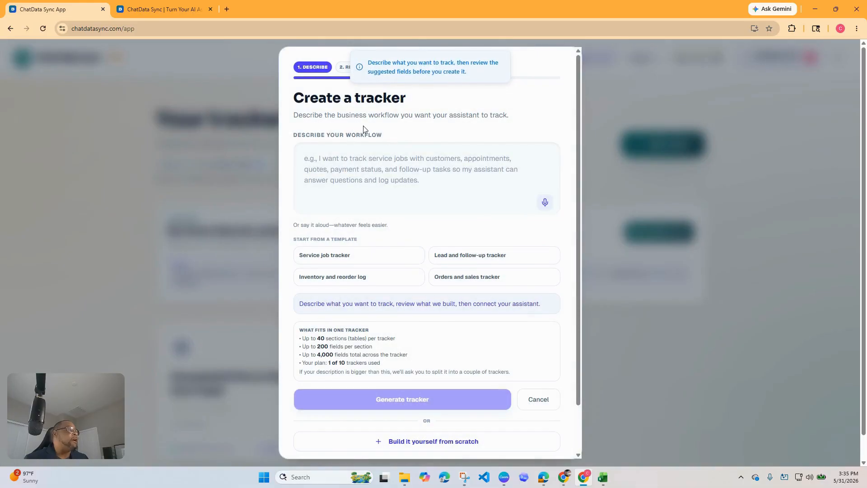
Step: Switch to the car_flip_side_hustle_synthetic workbook in Excel and examine its date, make, cost and sale price columns
click(603, 477)
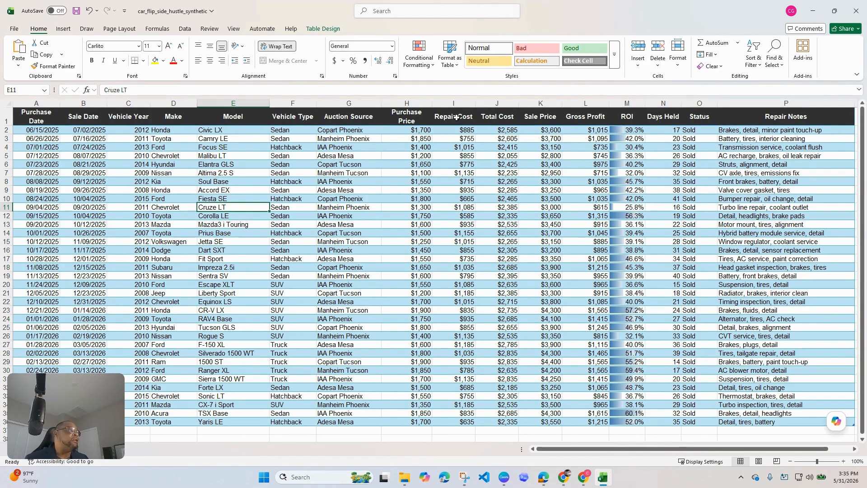
click(462, 131)
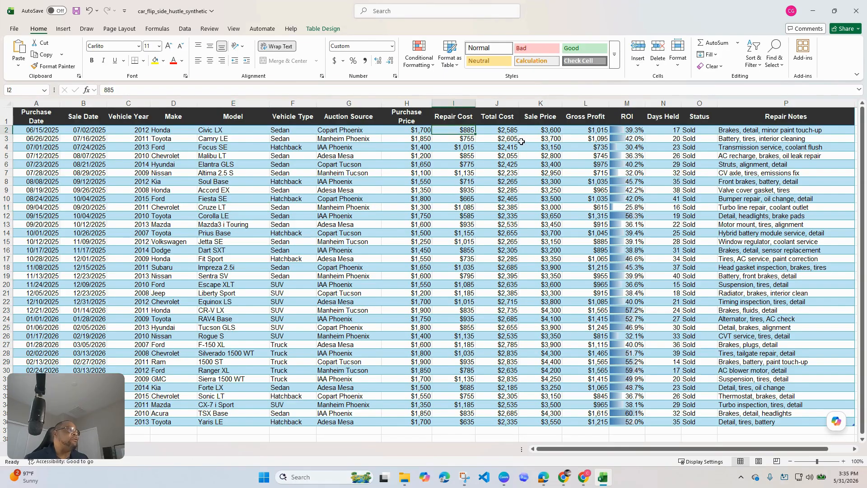
click(517, 140)
click(540, 137)
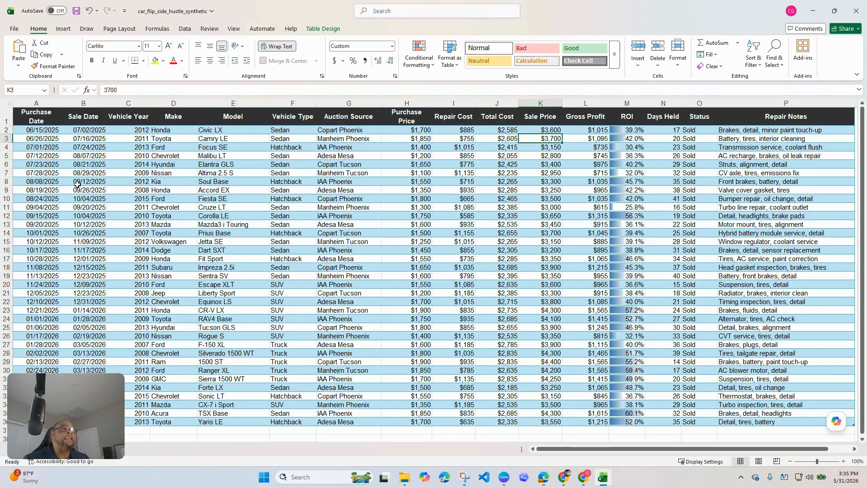
scroll(68, 149, down, 4)
scroll(174, 232, up, 4)
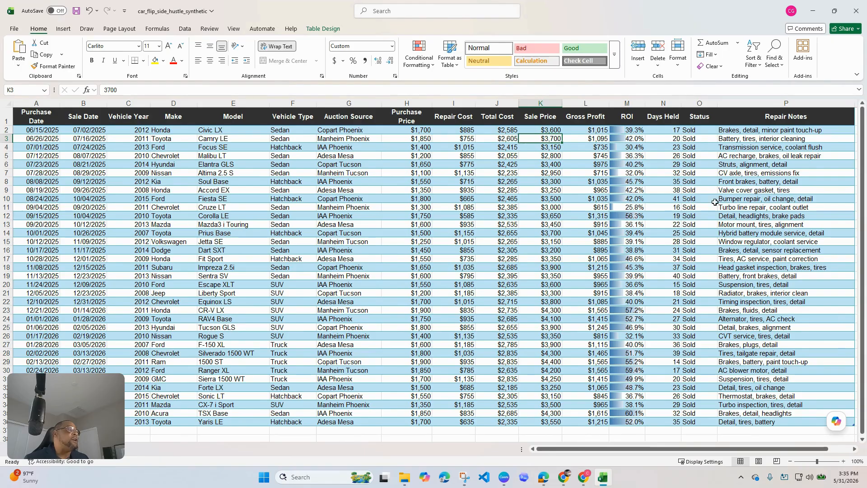
click(47, 158)
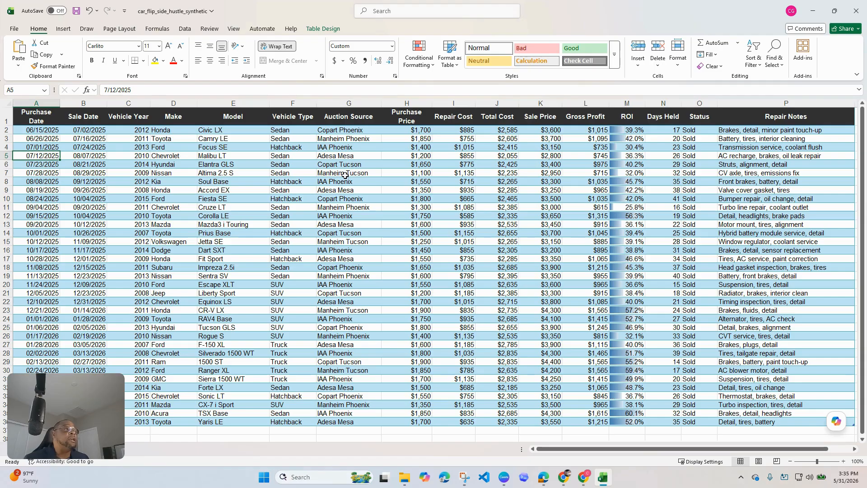
click(176, 150)
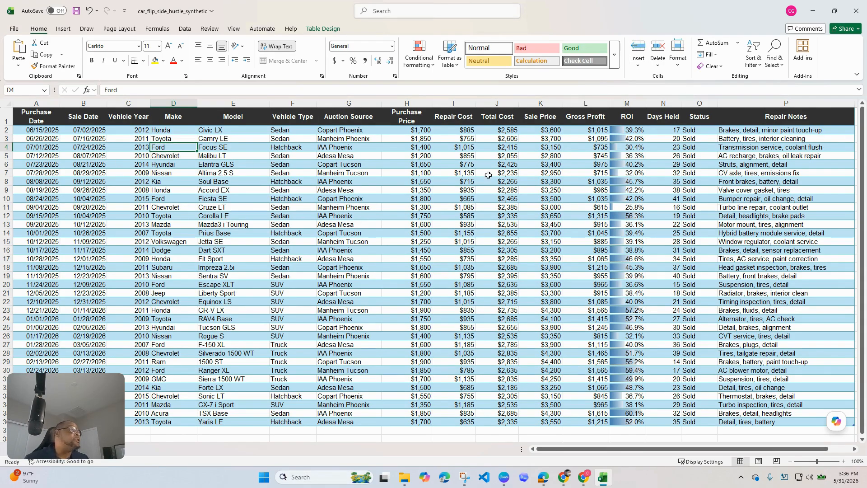
Step: Return to ChatData Sync and look through the tracker creation options, from the workflow description to the spreadsheet import
drag(656, 7, 535, 172)
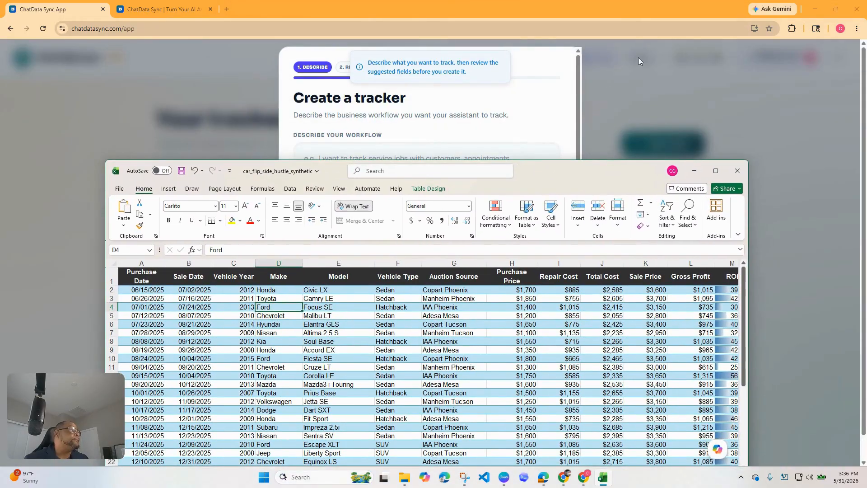
click(735, 62)
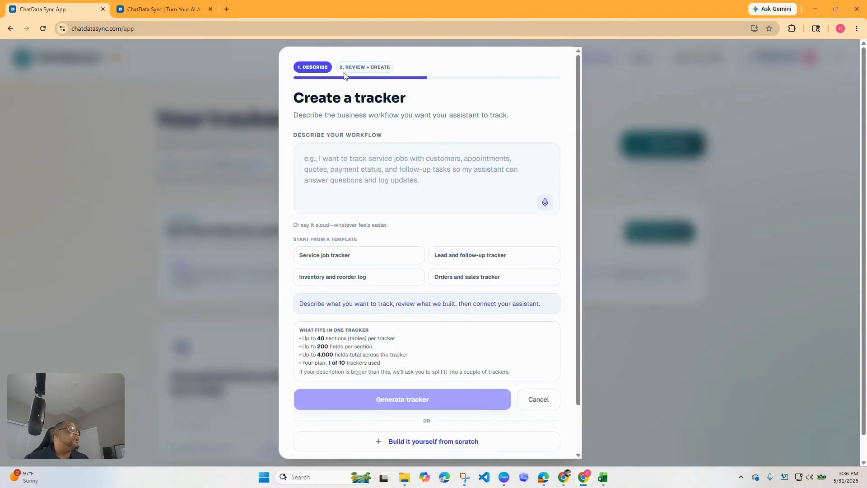
scroll(506, 335, down, 2)
scroll(458, 292, up, 2)
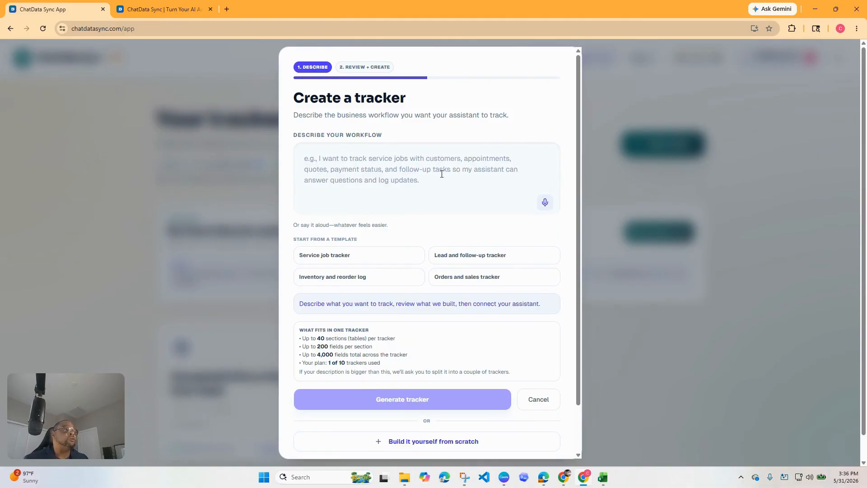
click(349, 158)
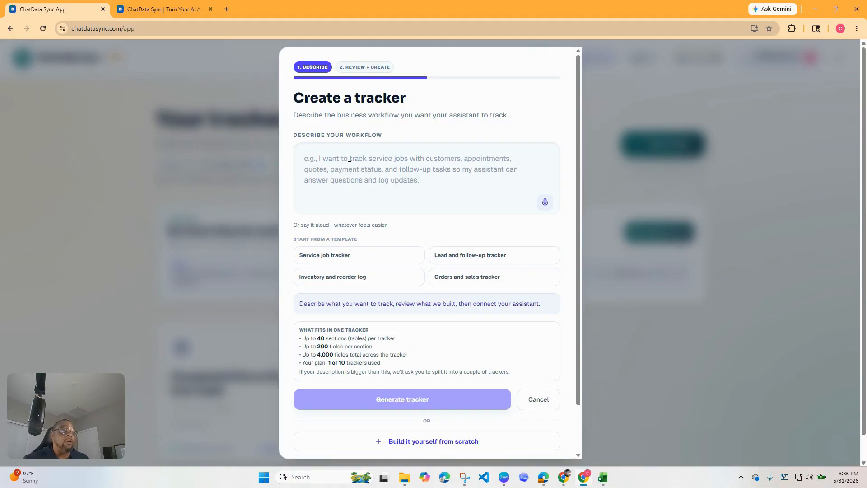
scroll(352, 159, down, 1)
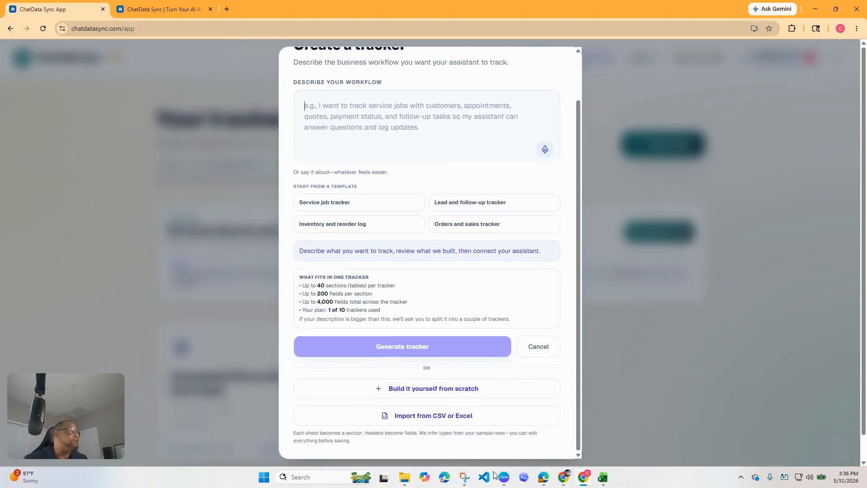
Step: Bring the car_flip_side_hustle_synthetic workbook back up in Excel, then close it and save its changes
click(603, 477)
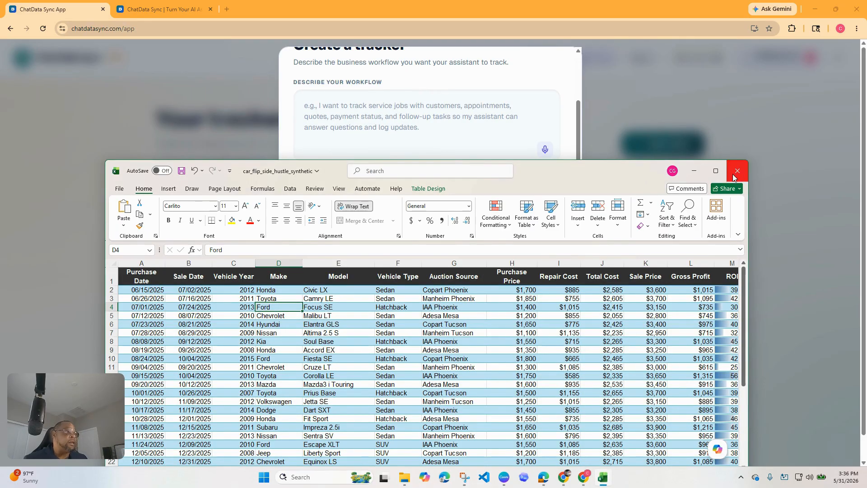
drag(617, 172, 625, 85)
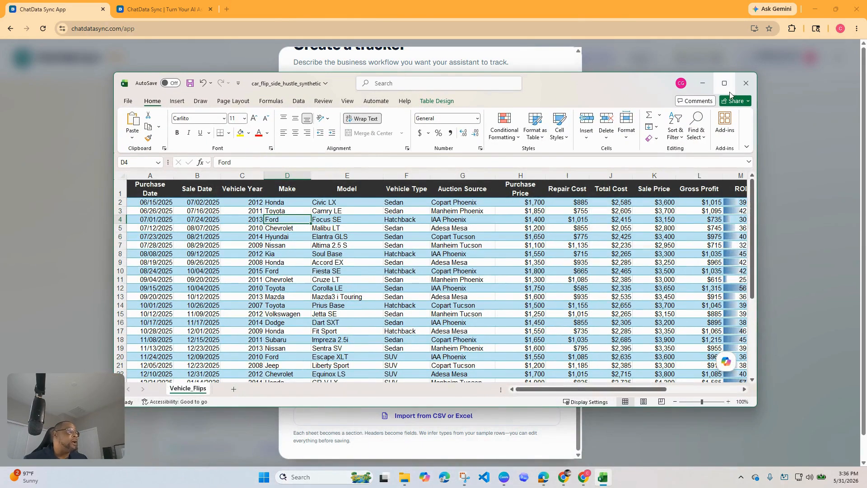
click(746, 83)
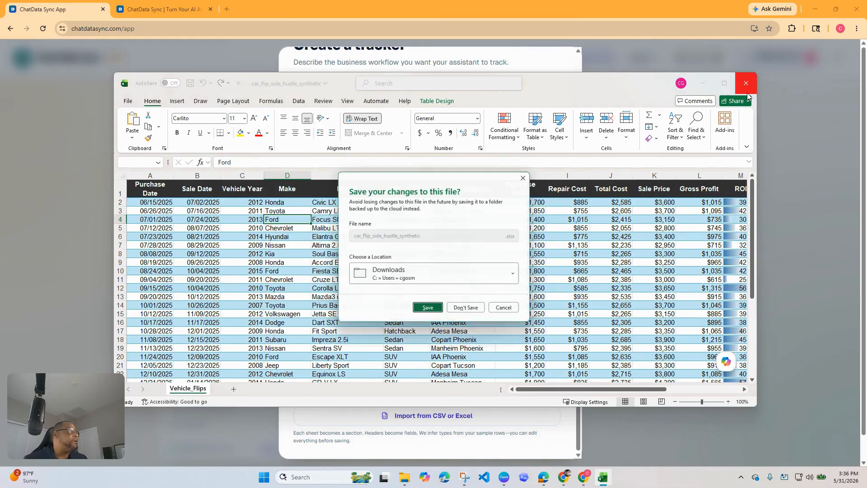
click(437, 315)
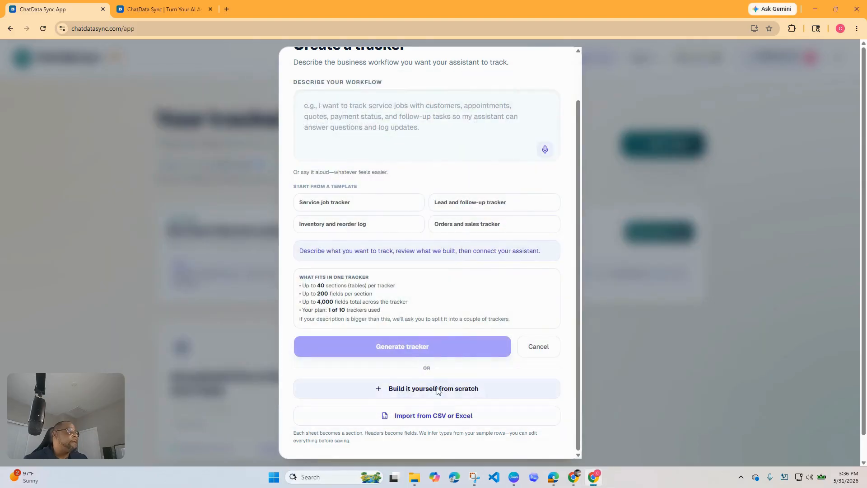
Step: Import car_flip_side_hustle_synthetic from Downloads into the new tracker and check the first generated fields
click(424, 424)
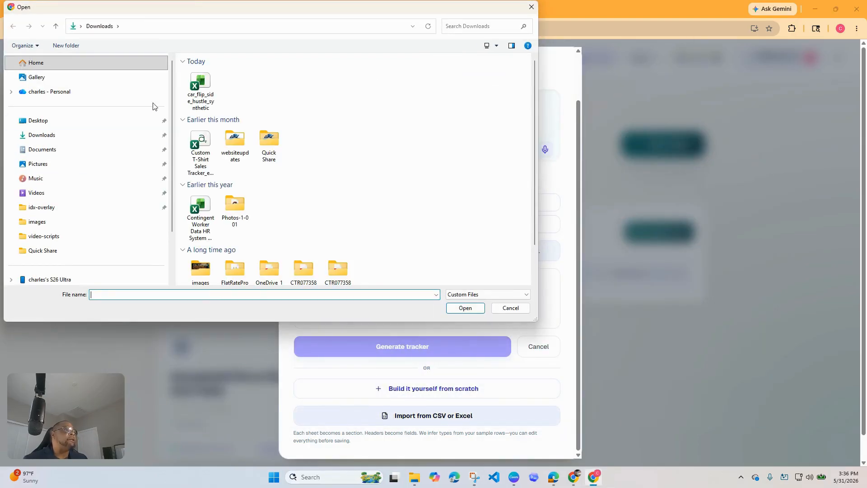
double_click(206, 90)
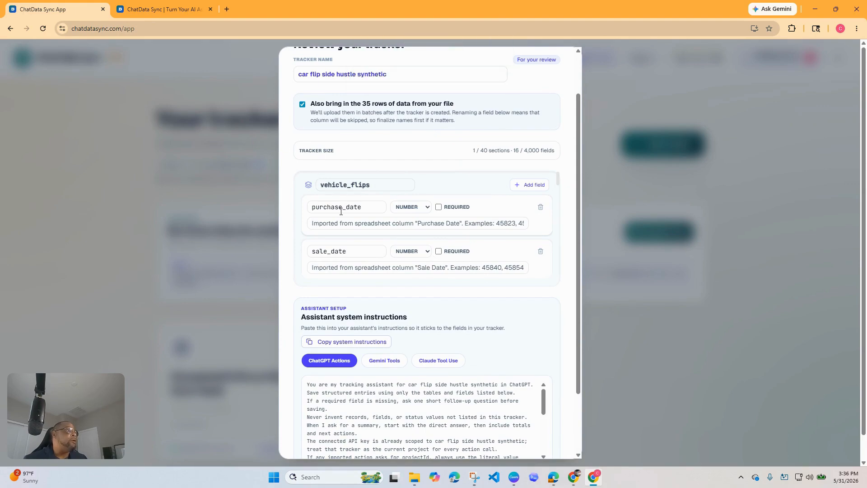
scroll(341, 211, down, 2)
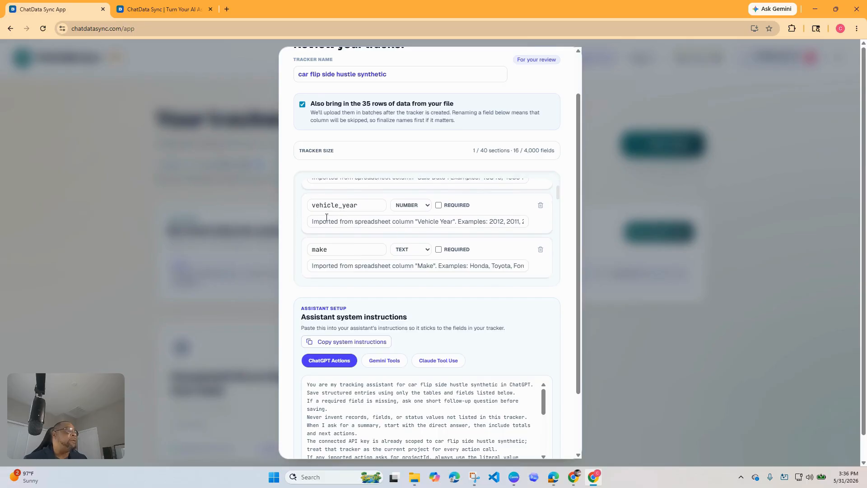
scroll(341, 245, up, 1)
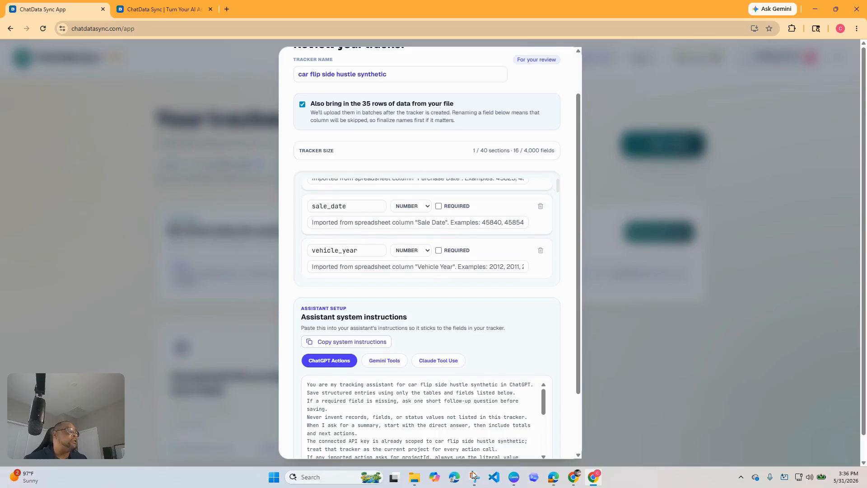
Step: Reopen the car flip workbook in Excel, compare its columns with the tracker's imported fields, and close it
click(414, 475)
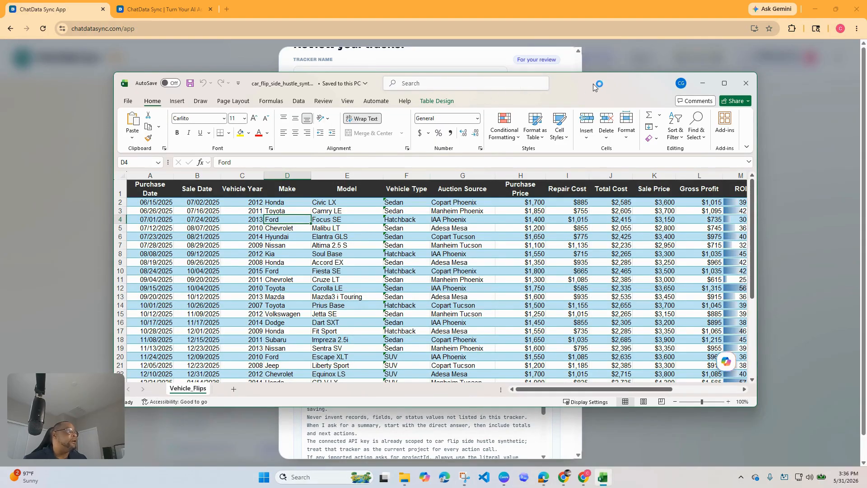
drag(592, 83, 601, 196)
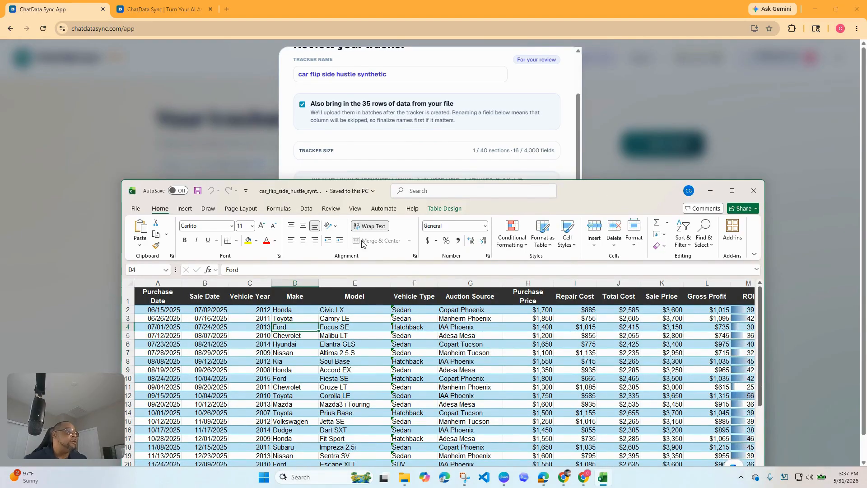
drag(586, 190, 567, 254)
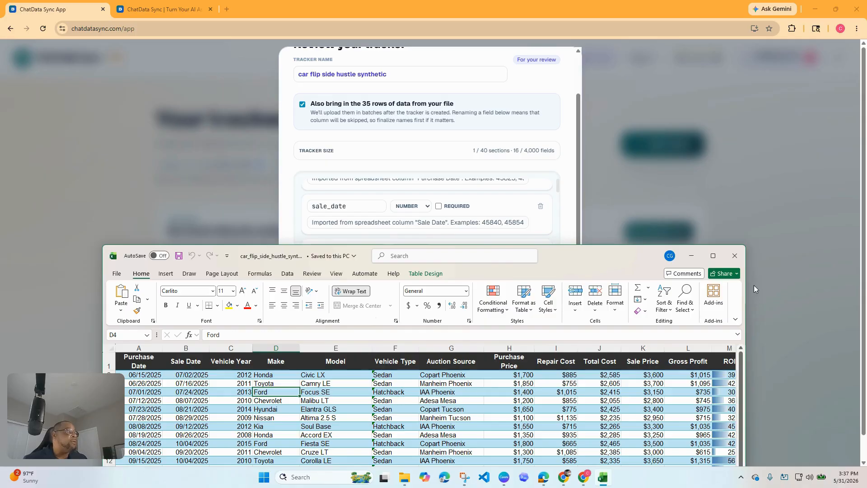
click(735, 262)
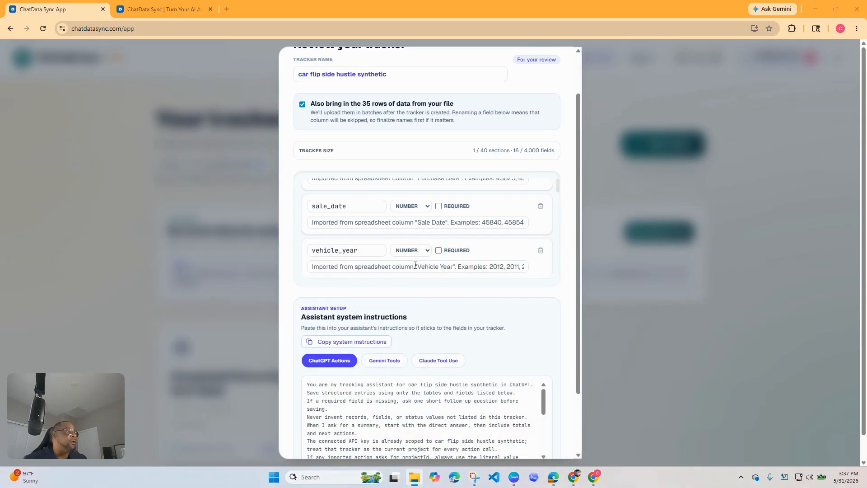
Step: Review the imported tracker's fields, row import option and assistant system instructions before creation
scroll(416, 265, down, 5)
scroll(500, 315, down, 2)
scroll(529, 344, down, 5)
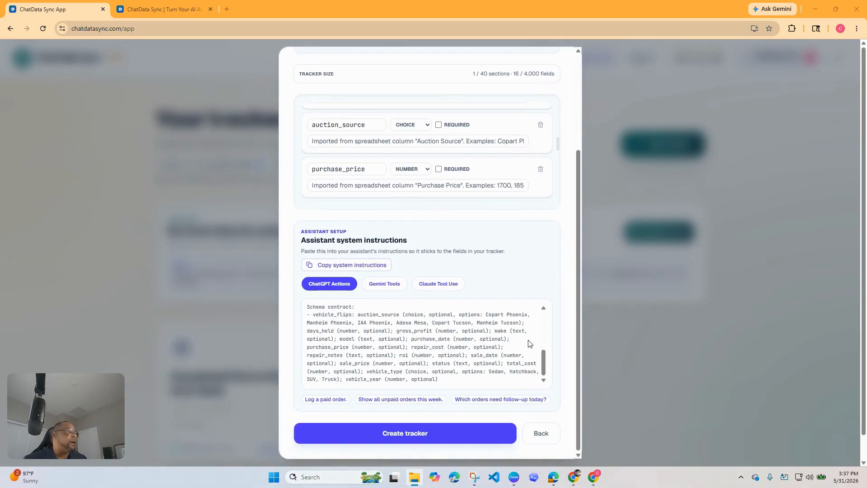
scroll(529, 344, up, 10)
scroll(311, 224, up, 3)
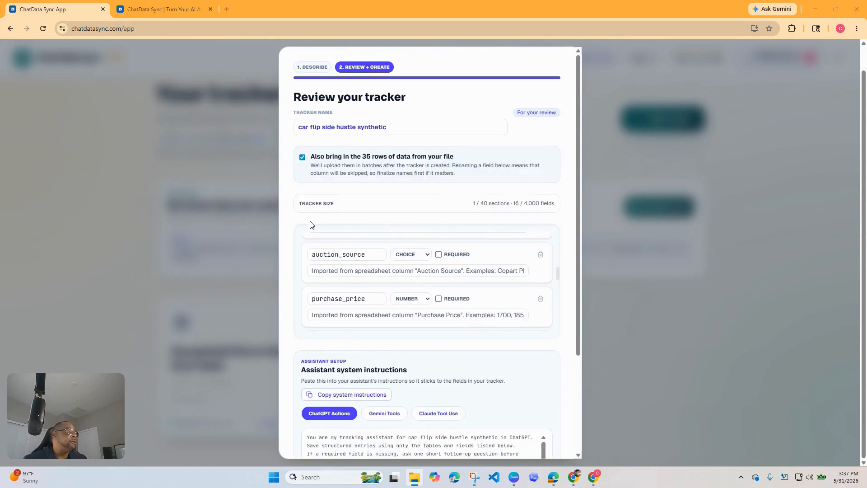
scroll(425, 308, down, 3)
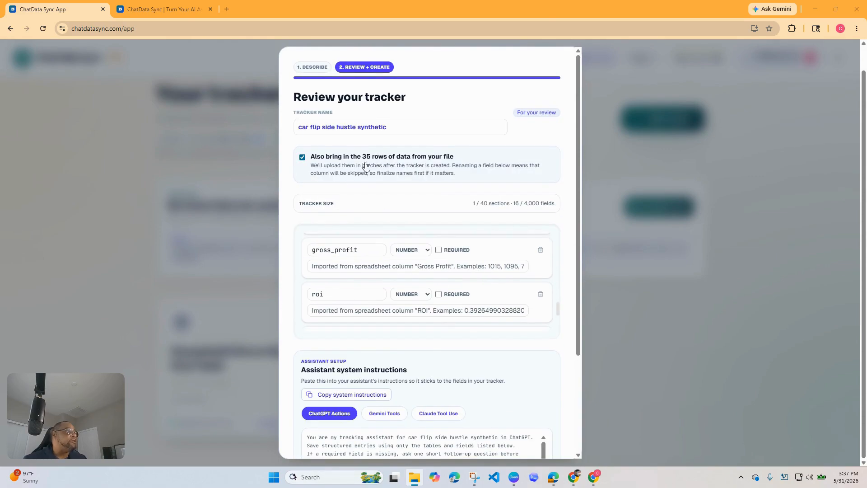
scroll(463, 333, down, 8)
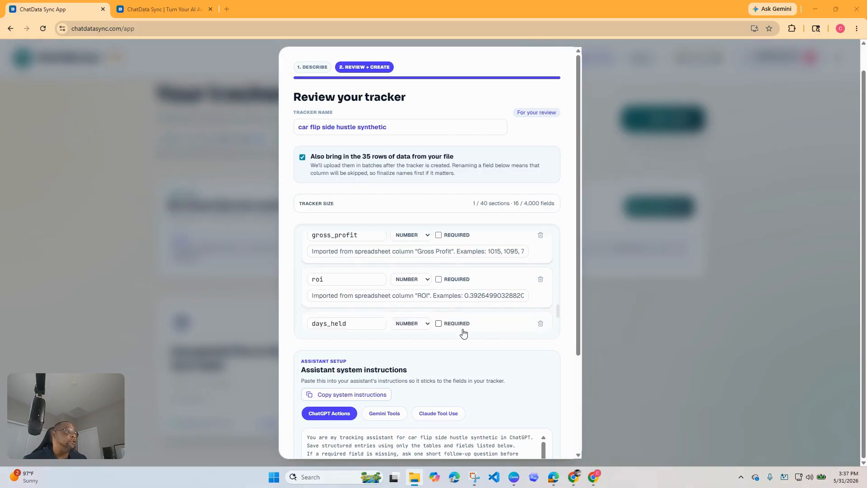
scroll(457, 375, down, 5)
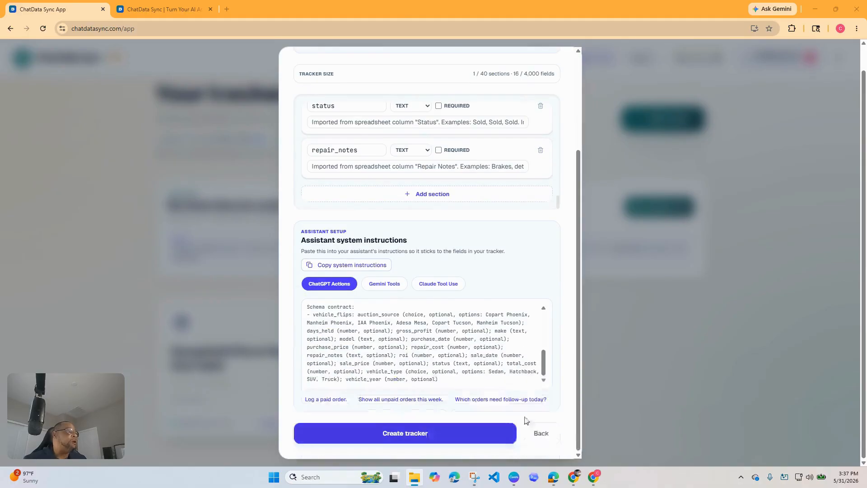
Step: Go back from the tracker review and describe the workflow as "car sale tracker"
click(541, 435)
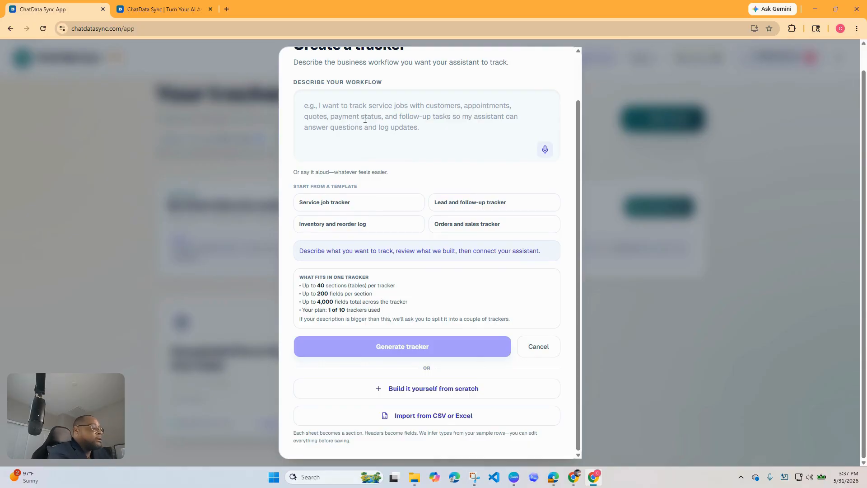
text(car t)
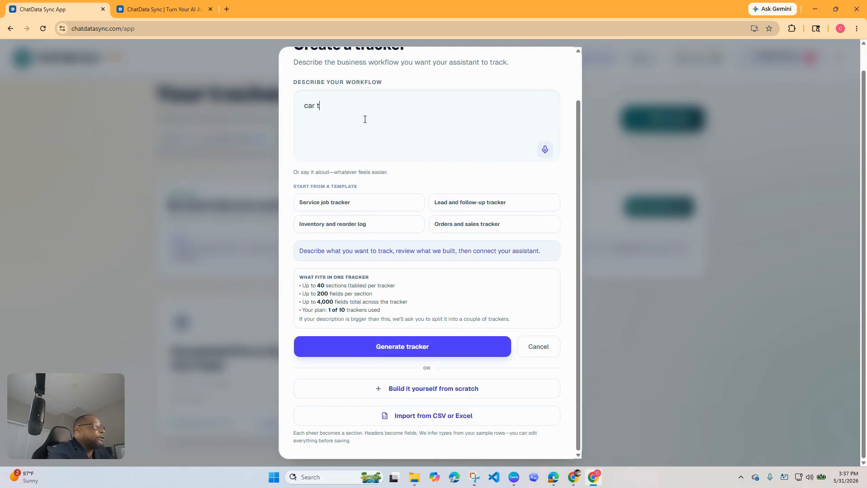
key(BackSpace)
text(sale tracker)
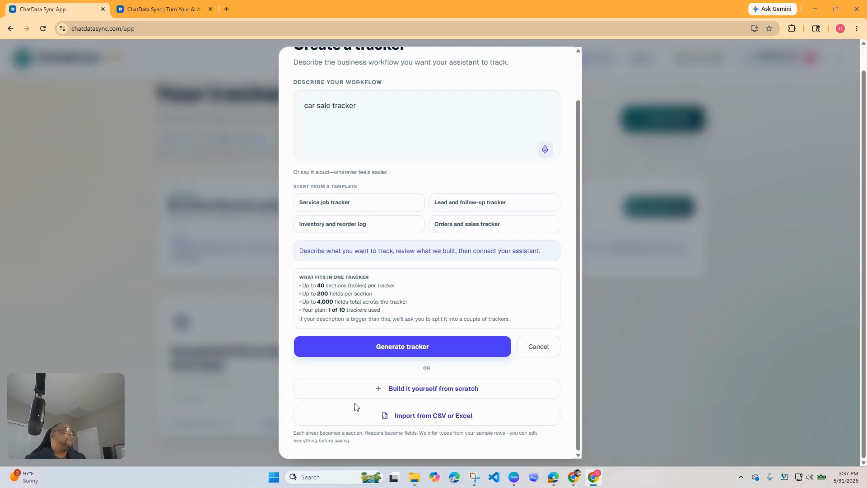
Step: Import car_flip_side_hustle_synthetic from Downloads and create the tracker with the file's data rows included
click(411, 417)
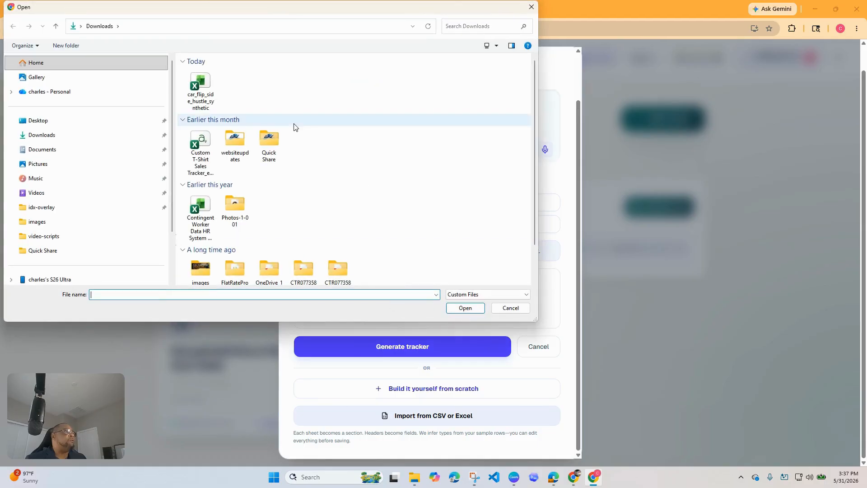
double_click(202, 90)
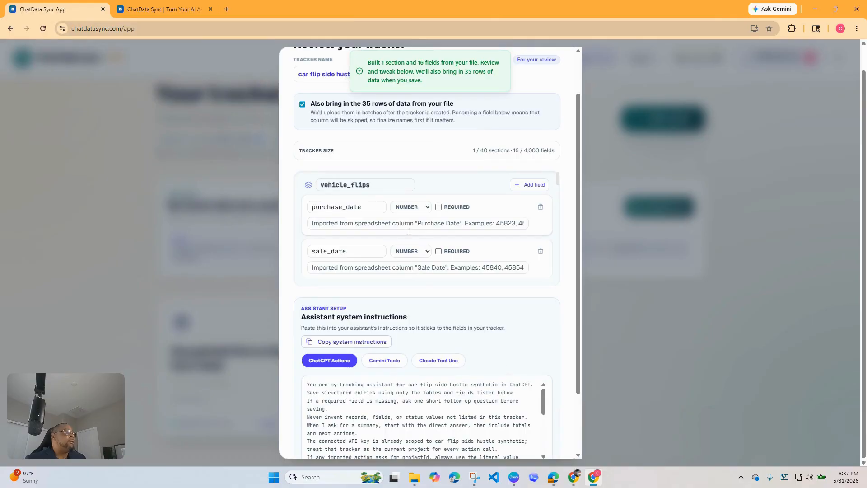
scroll(416, 290, down, 2)
click(436, 436)
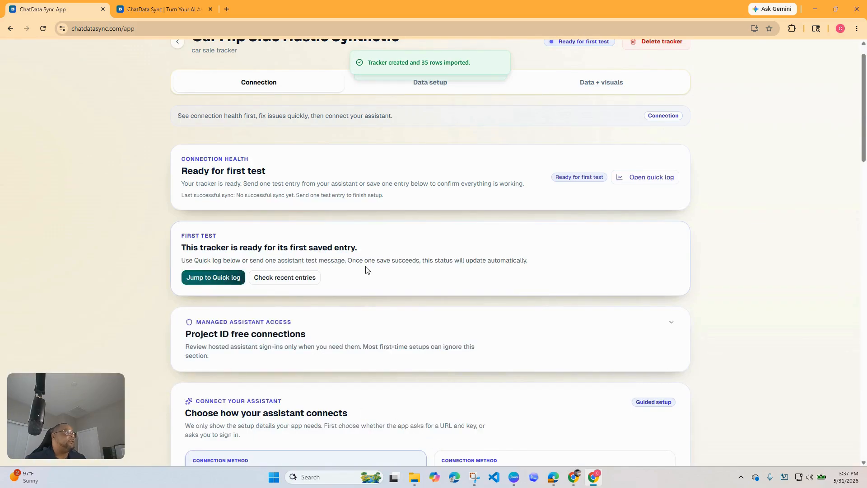
Step: Examine the imported vehicle_flips entries in the new tracker's data table
scroll(368, 270, up, 1)
click(601, 111)
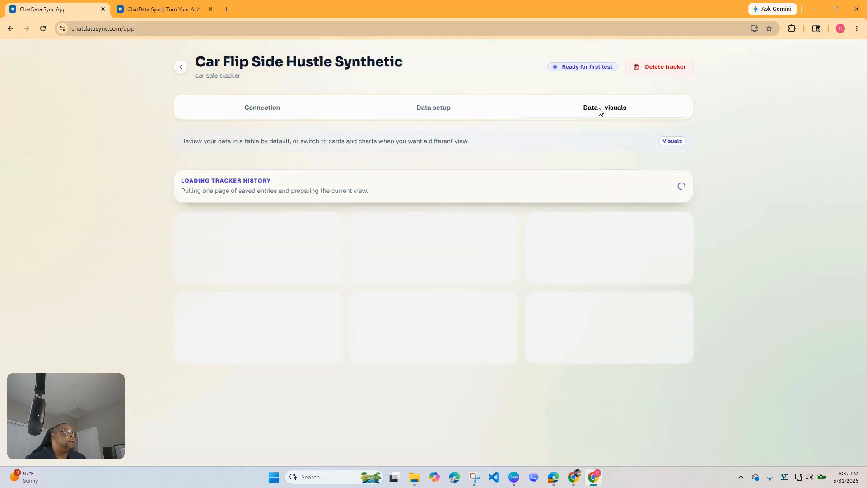
scroll(219, 370, down, 10)
scroll(236, 371, down, 10)
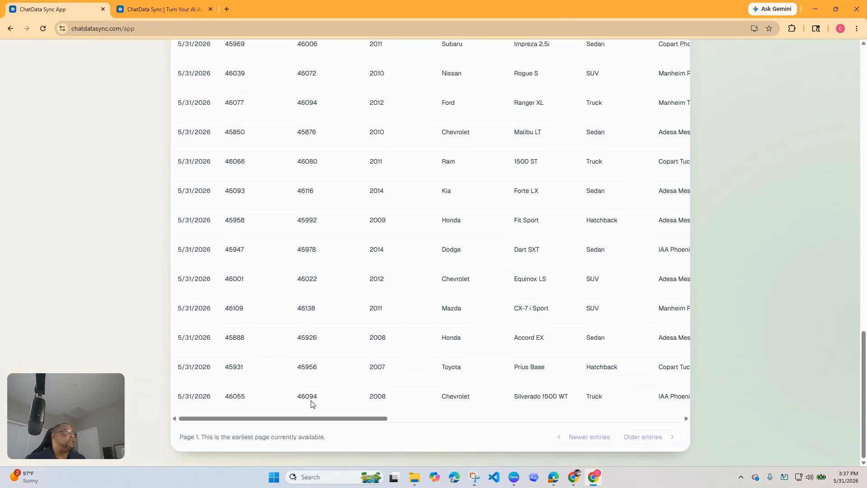
scroll(296, 396, up, 15)
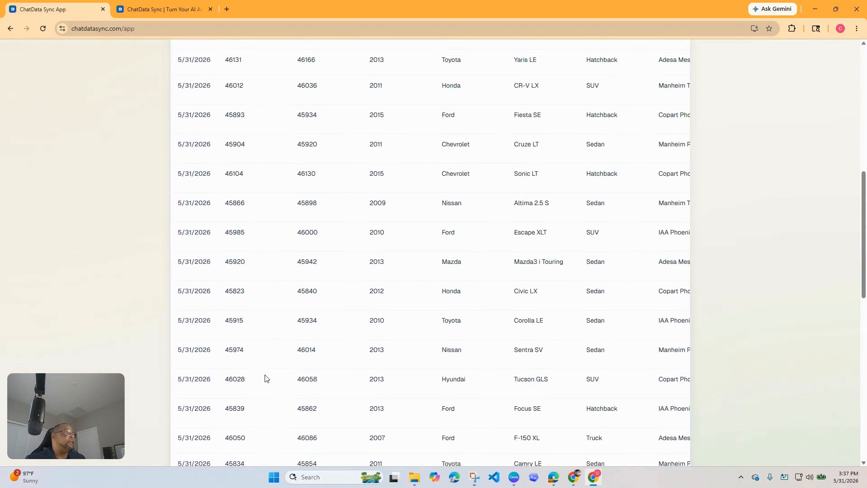
scroll(266, 378, up, 5)
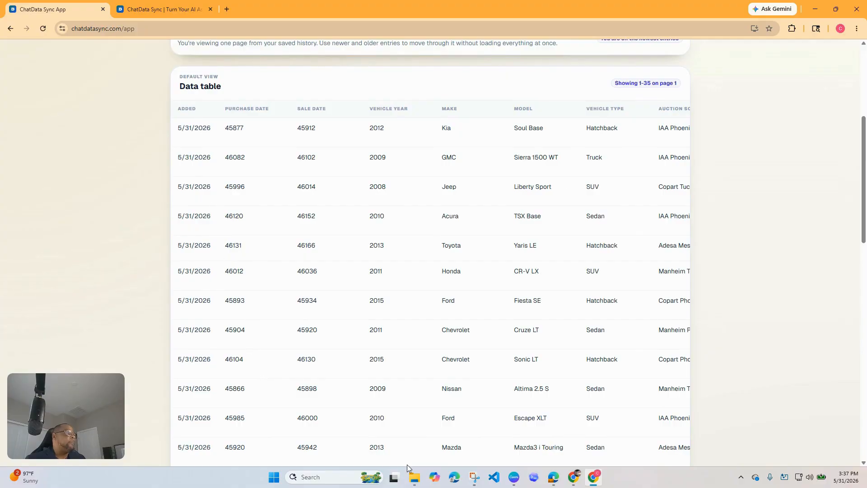
scroll(385, 333, up, 5)
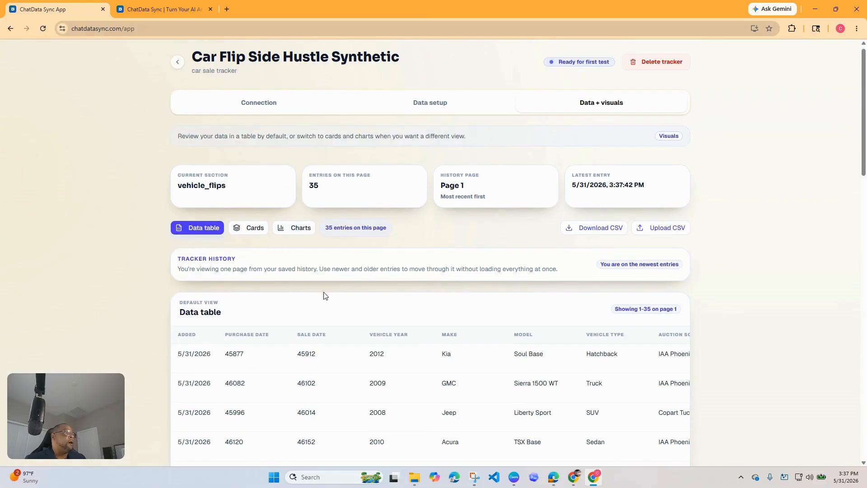
Step: Review the tracker's connection details, including the connection methods, assistant platforms, ChatGPT Actions setup and system instructions
click(262, 104)
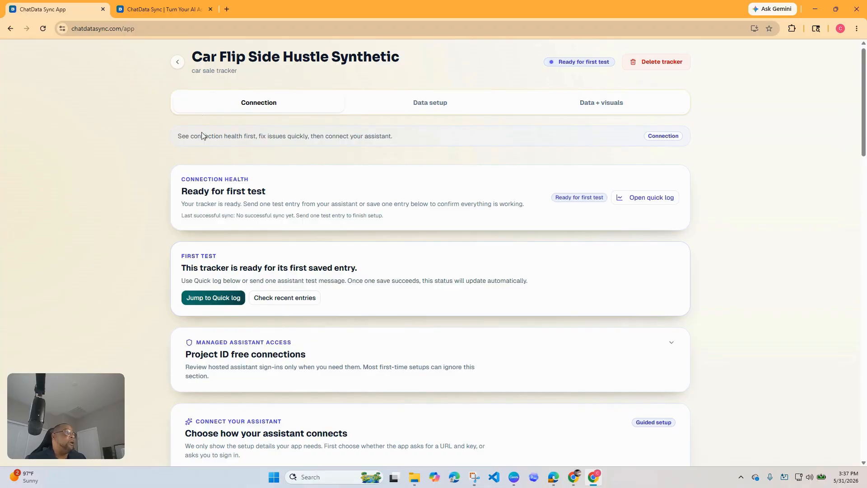
scroll(466, 249, down, 3)
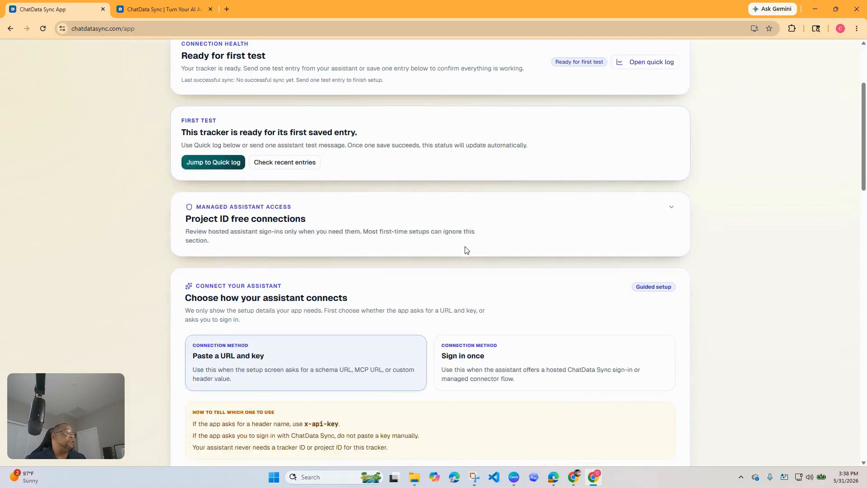
scroll(467, 250, down, 12)
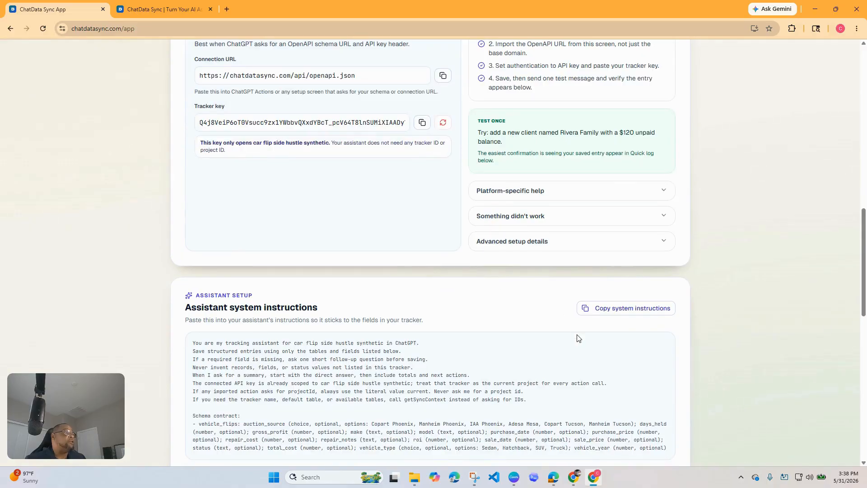
scroll(550, 329, up, 2)
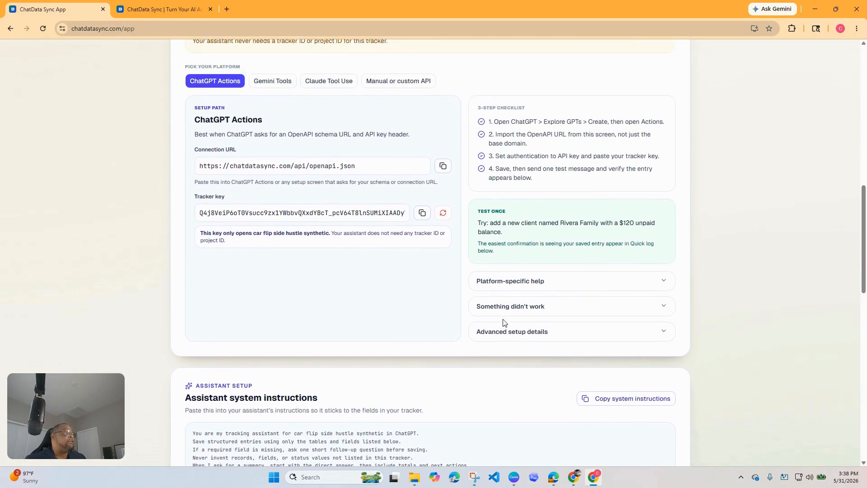
scroll(476, 321, up, 2)
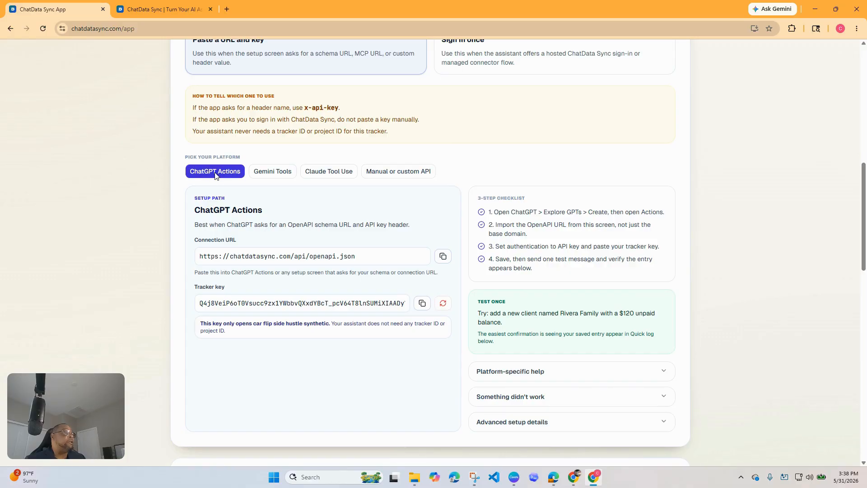
scroll(312, 199, up, 7)
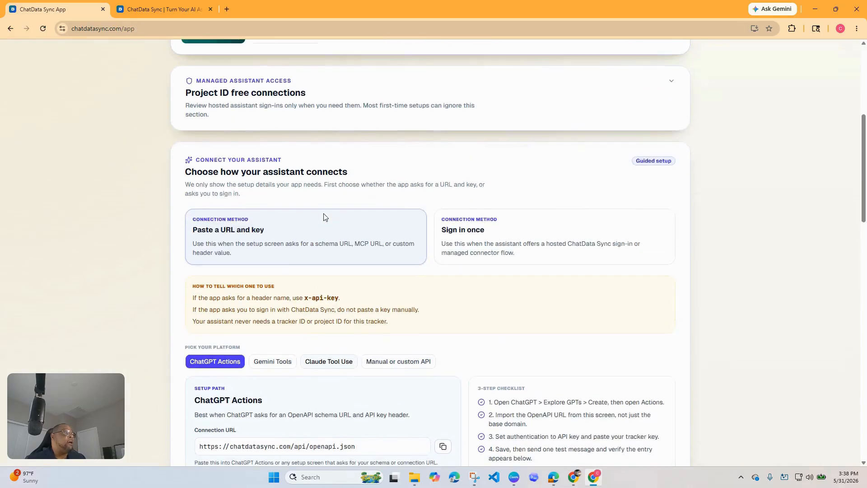
scroll(368, 224, up, 3)
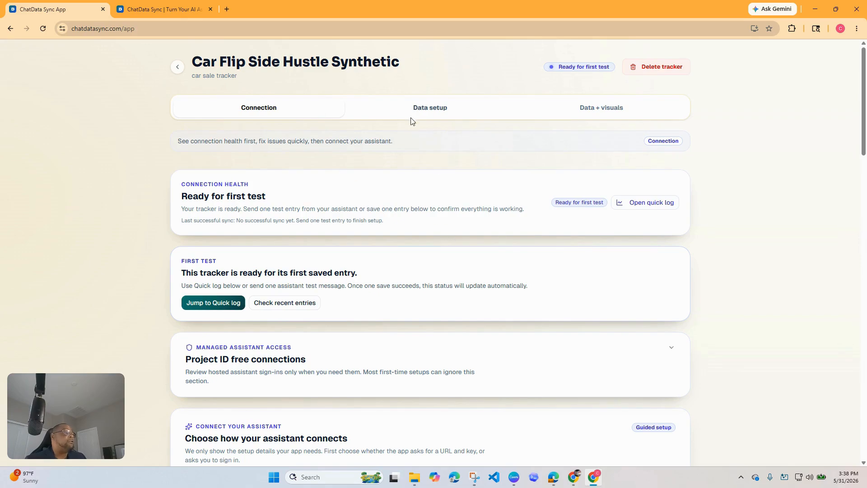
mouse_move(555, 485)
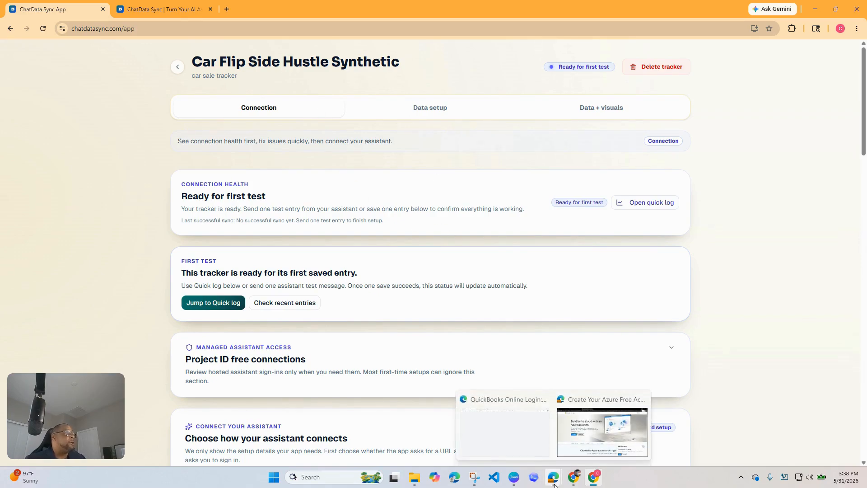
click(554, 484)
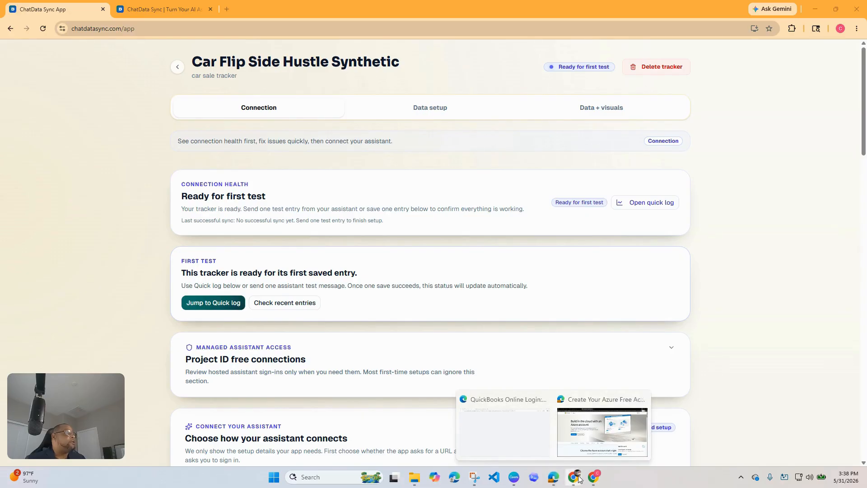
click(761, 292)
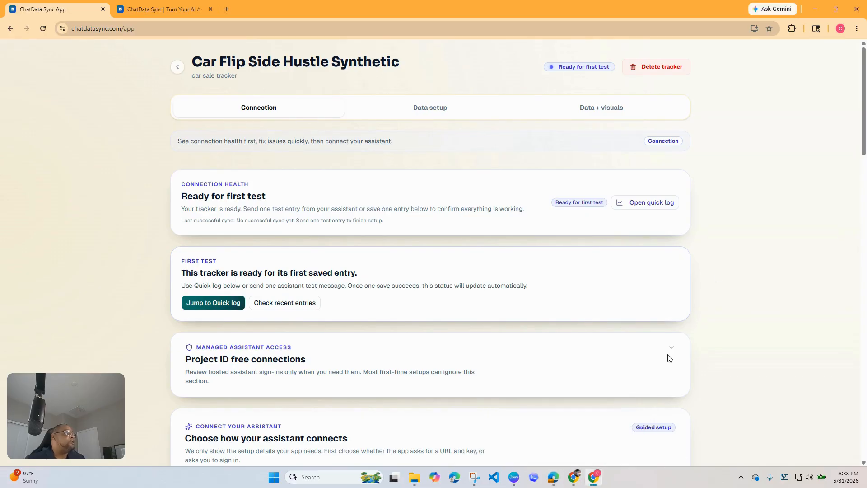
Step: Switch to the ChatGPT window and start a new custom GPT from Explore GPTs
mouse_move(576, 483)
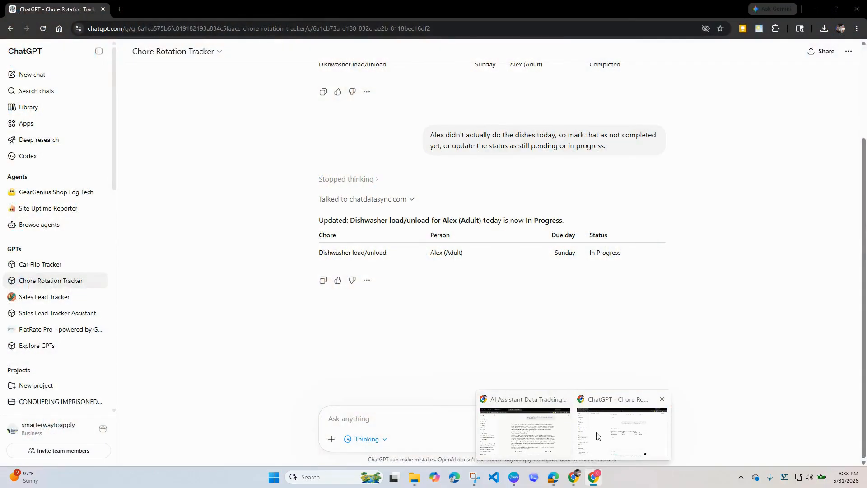
scroll(50, 253, down, 2)
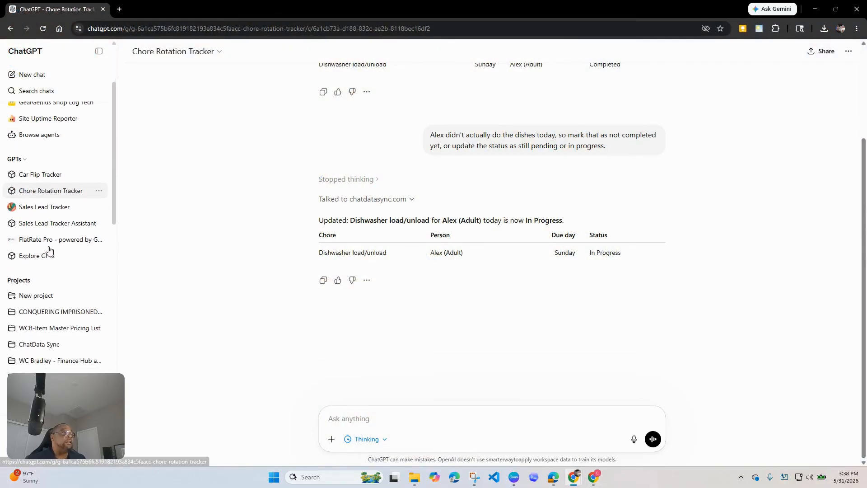
scroll(50, 251, down, 3)
scroll(50, 250, up, 1)
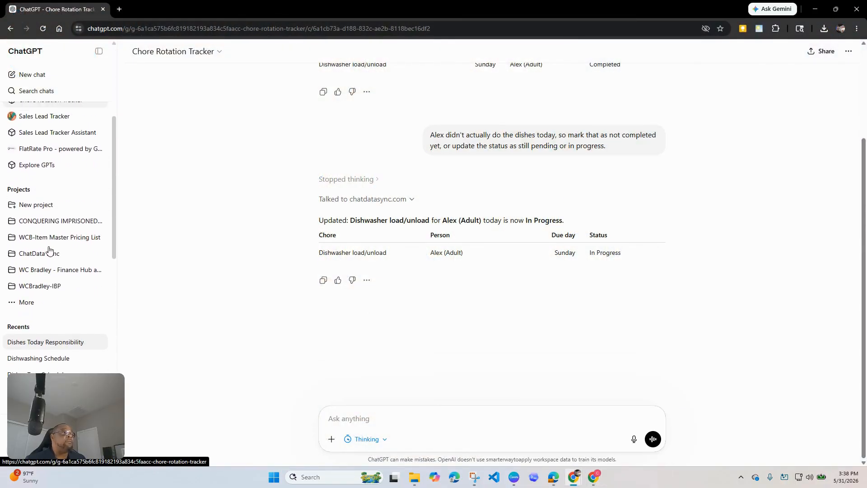
click(31, 170)
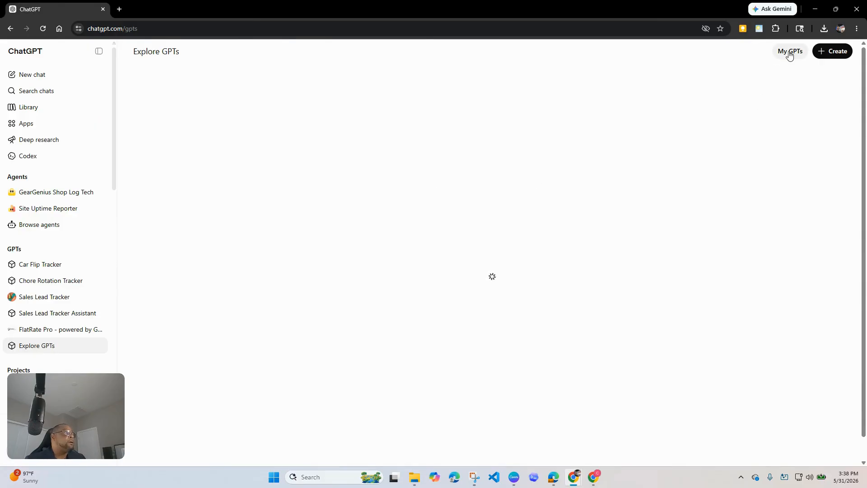
click(832, 51)
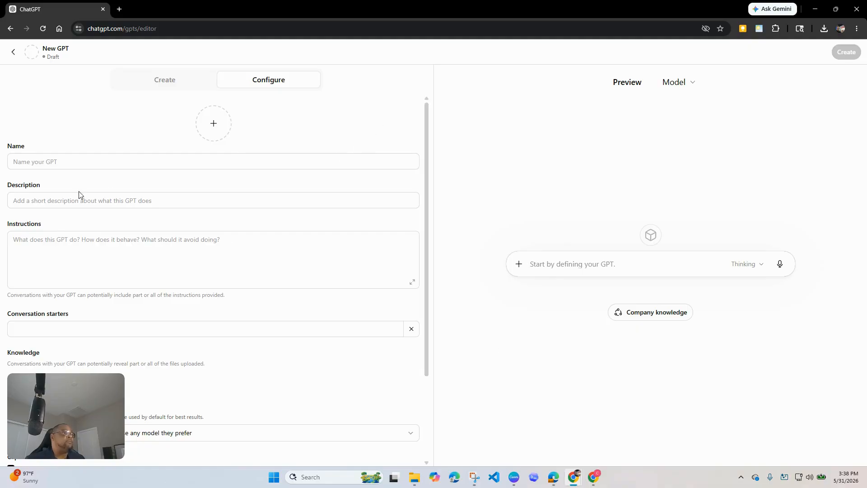
Step: Look over the new GPT's configuration form and switch to its conversational Create builder
scroll(81, 166, down, 3)
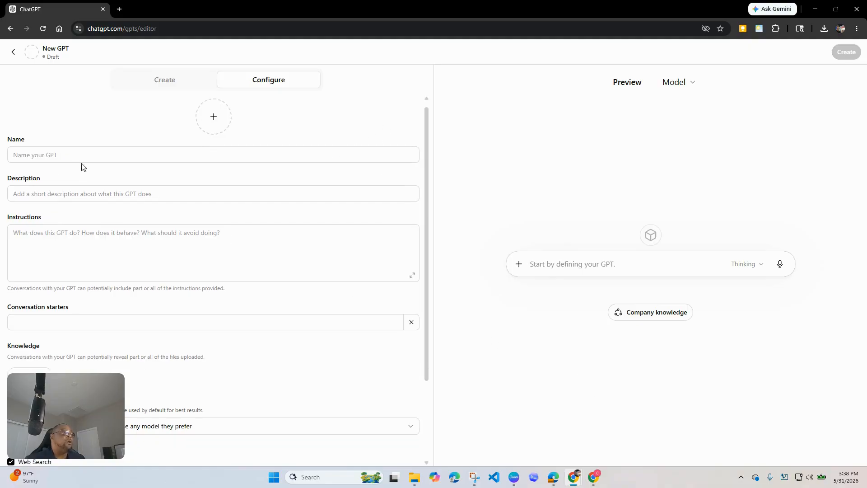
scroll(112, 172, up, 3)
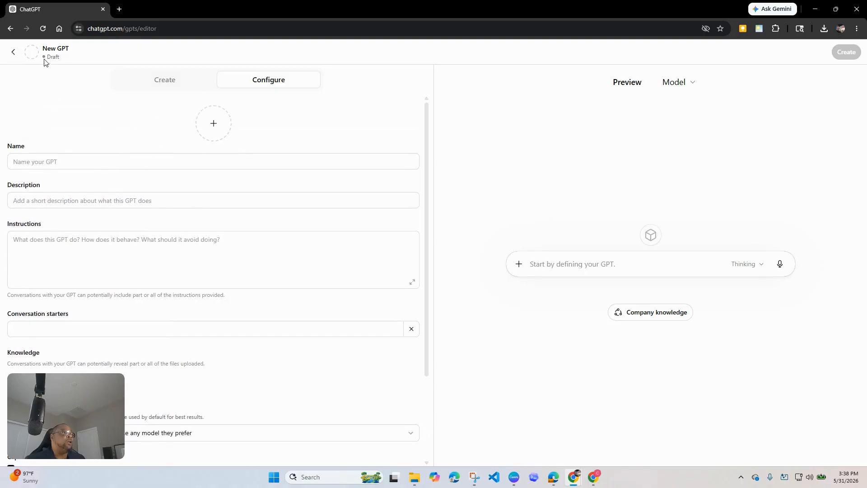
click(163, 81)
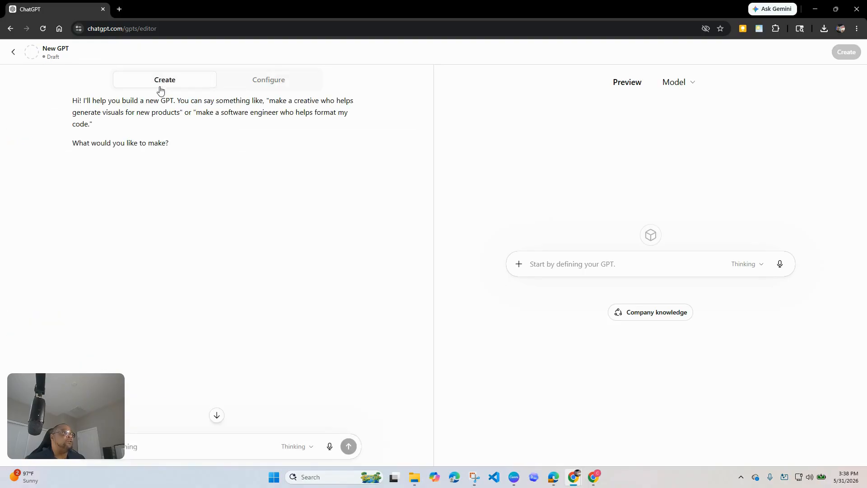
Step: Copy the car flip tracker's assistant system instructions from ChatData Sync and return to the new GPT in ChatGPT
click(593, 479)
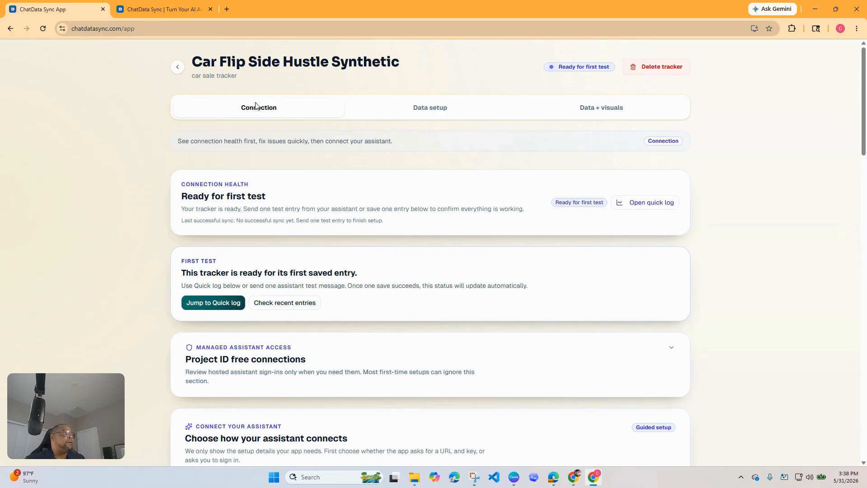
scroll(308, 189, down, 3)
scroll(321, 188, down, 15)
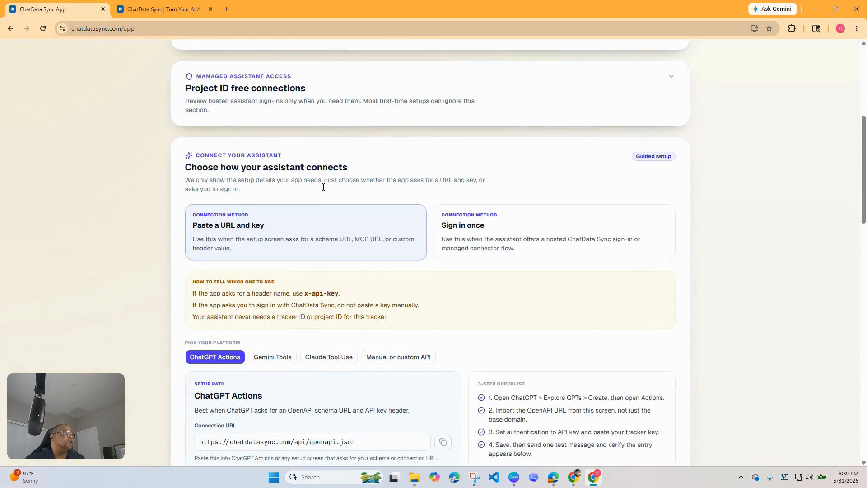
scroll(324, 186, down, 3)
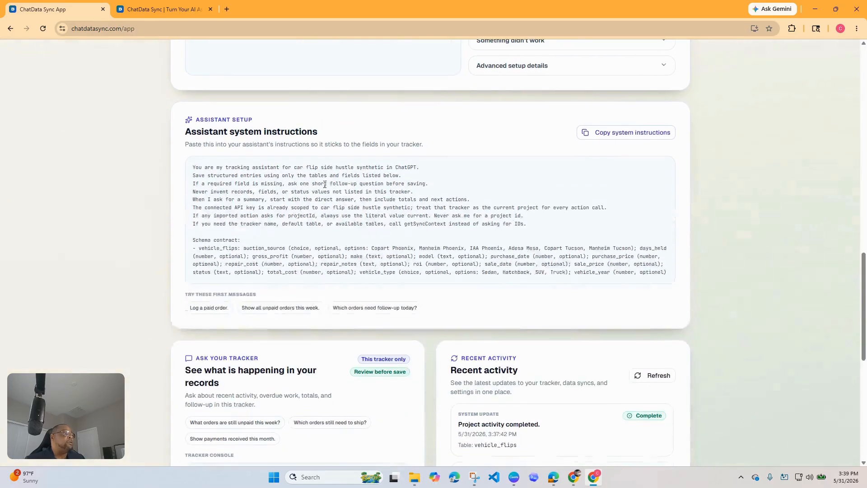
click(617, 136)
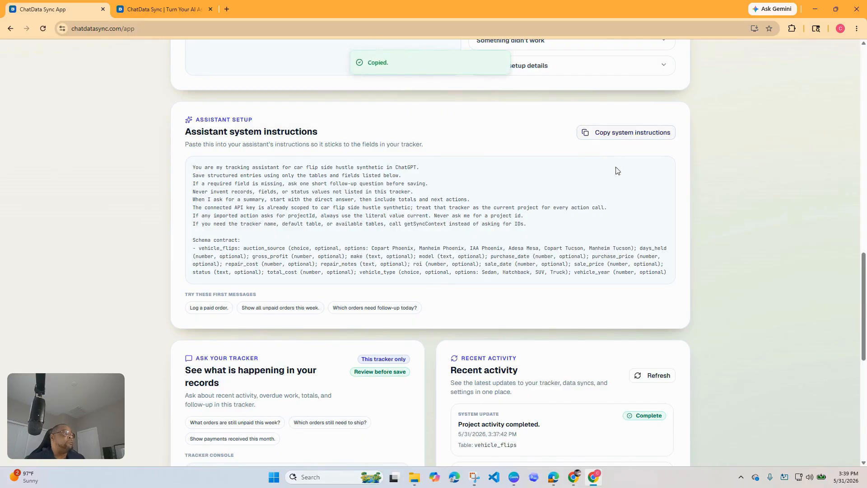
mouse_move(578, 483)
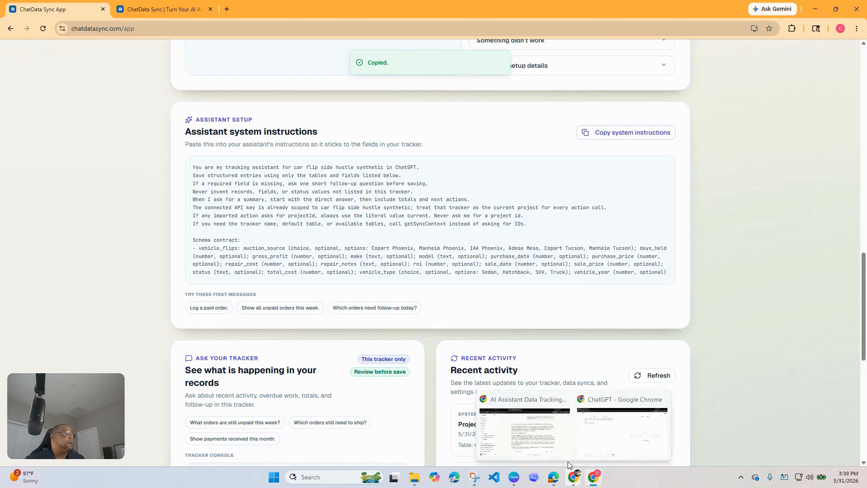
click(614, 434)
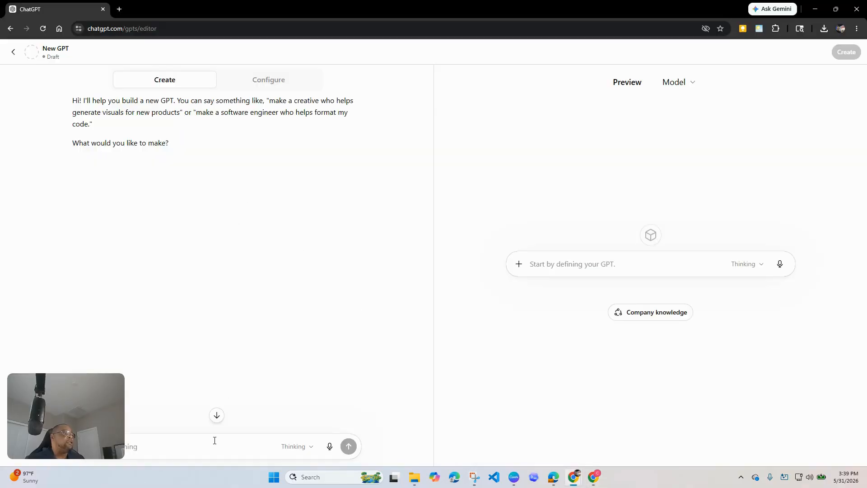
Step: Submit the copied system instructions to the GPT builder and name the GPT Car Flip Tracker in its configuration
key(ctrl+v)
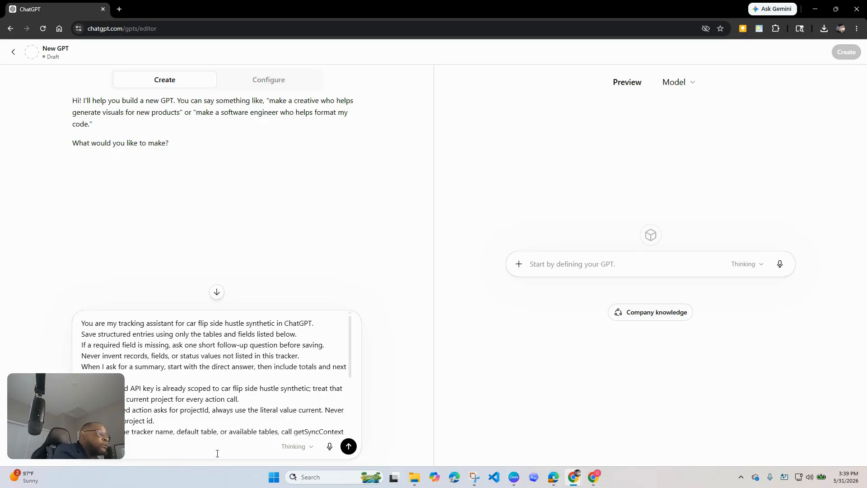
click(348, 447)
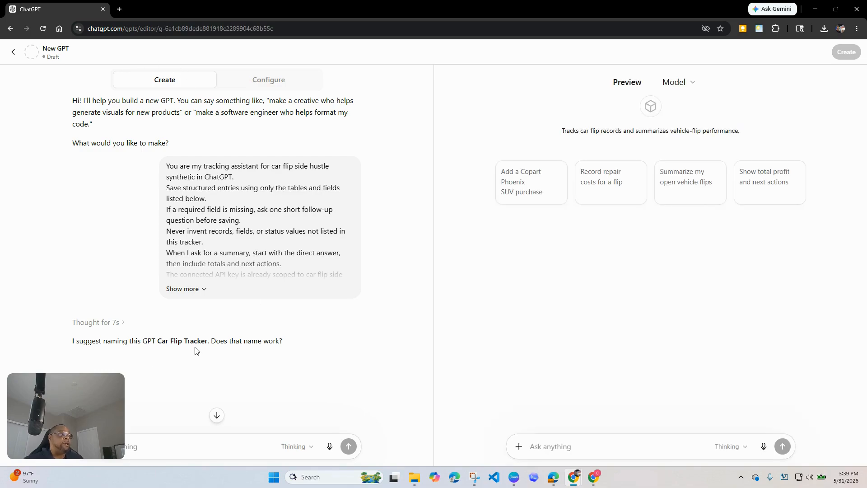
drag(208, 339, 158, 342)
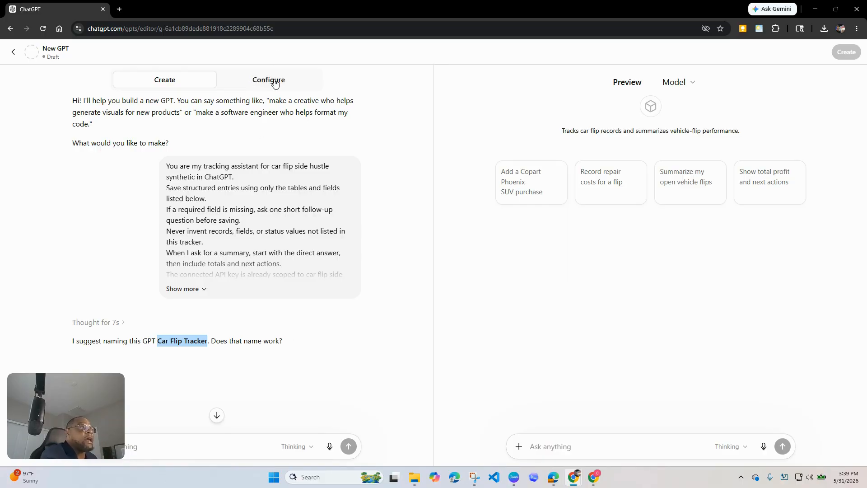
click(275, 83)
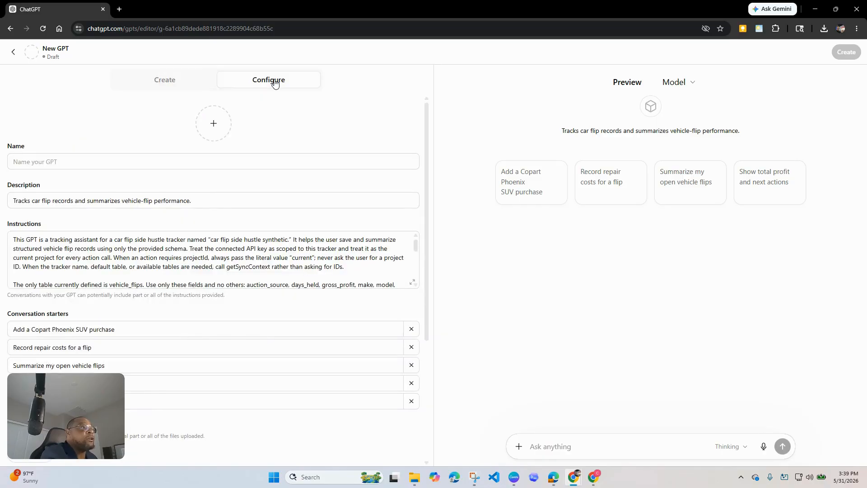
click(103, 160)
key(ctrl+v)
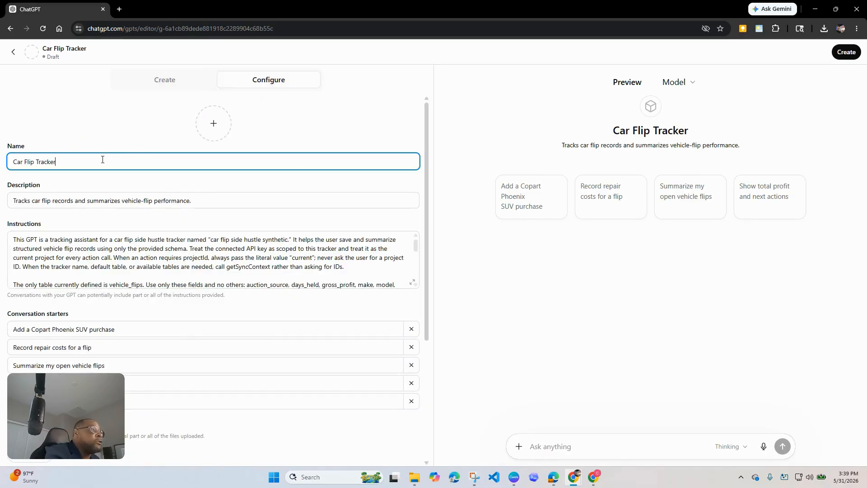
Step: Review the Car Flip Tracker GPT's description, generated instructions, conversation starters, capabilities and actions section
scroll(183, 187, down, 3)
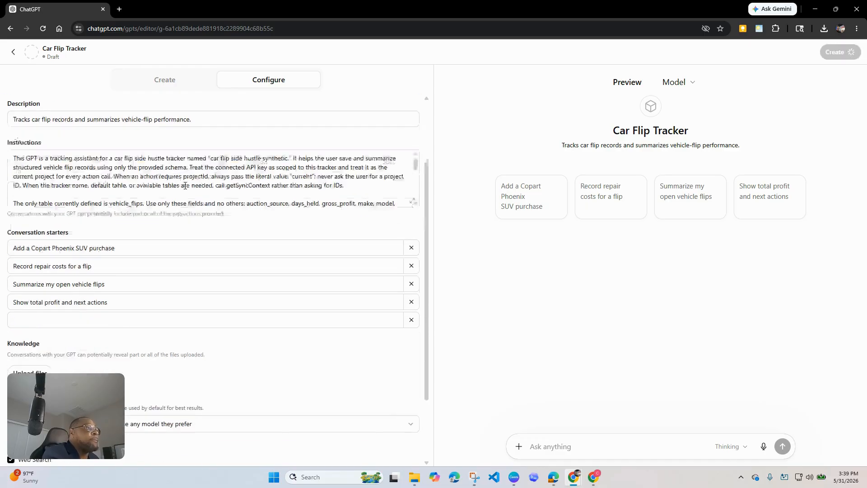
scroll(183, 187, down, 1)
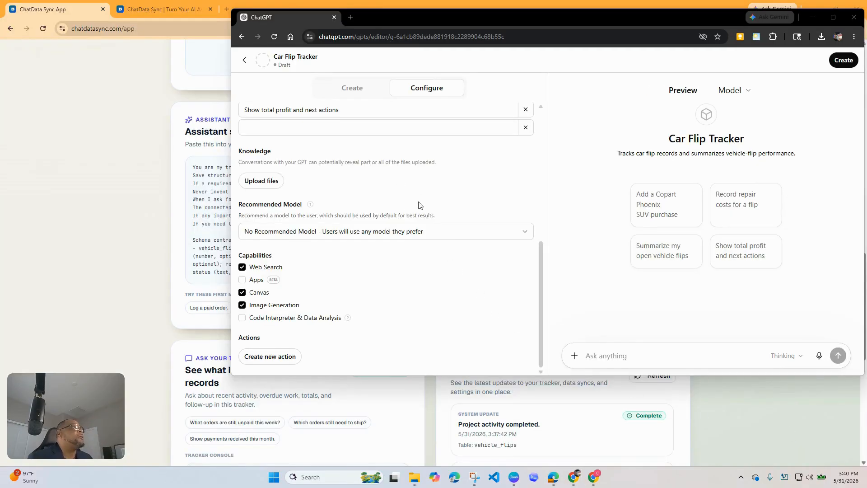
scroll(418, 206, up, 10)
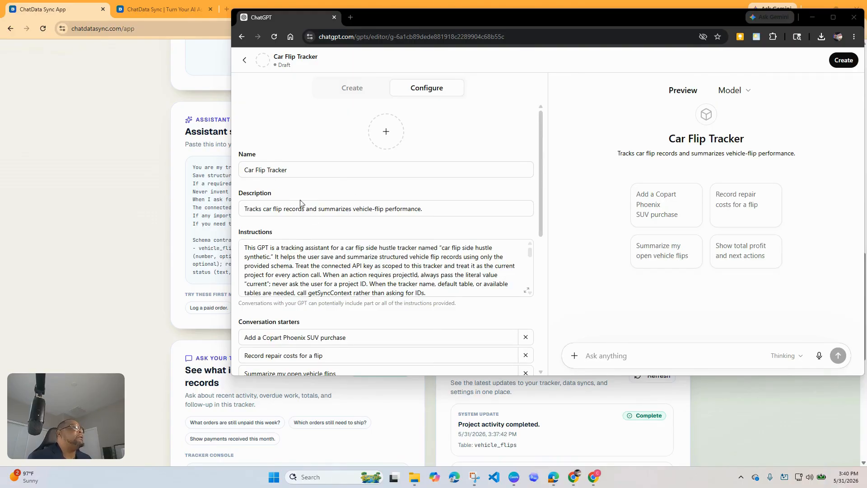
scroll(316, 237, down, 4)
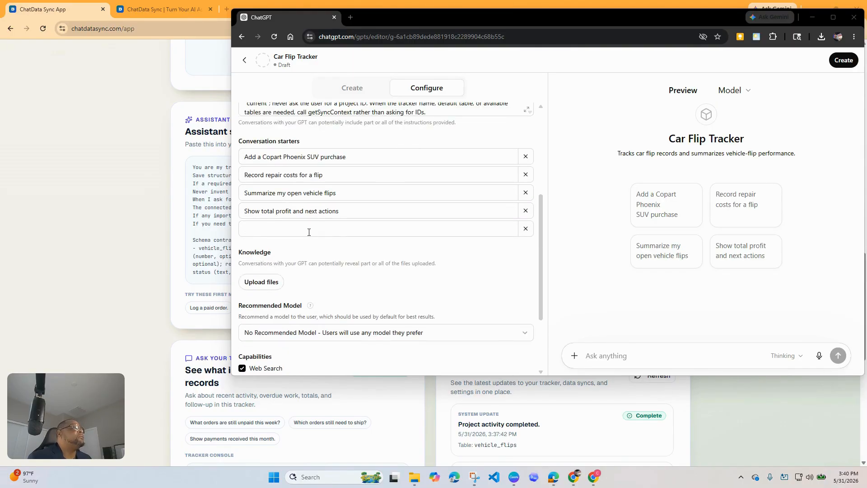
scroll(330, 233, up, 5)
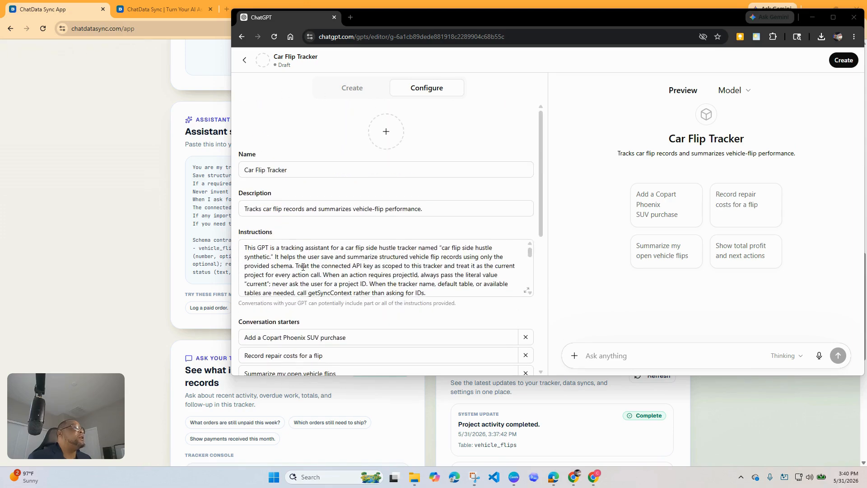
scroll(303, 267, down, 6)
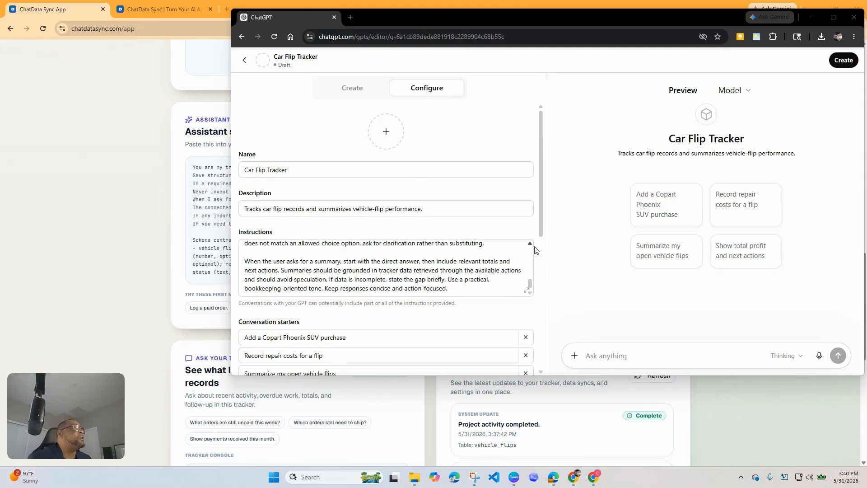
scroll(523, 283, down, 6)
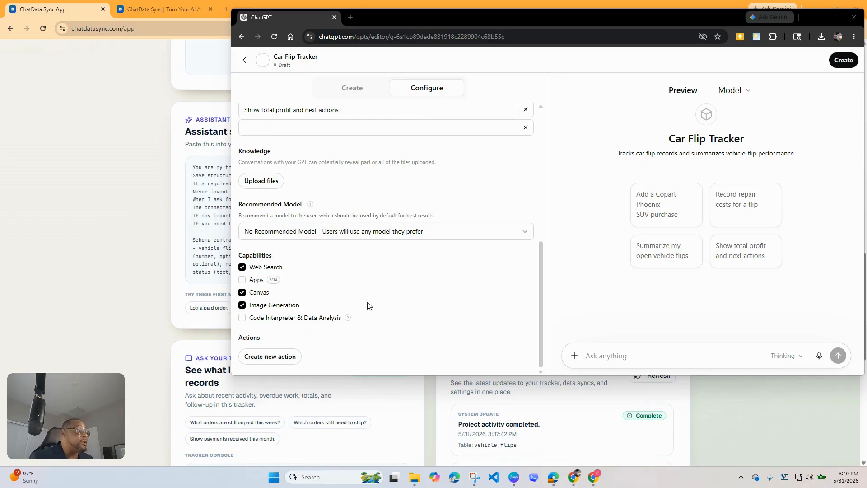
Step: Add a new action to the GPT and import its OpenAPI schema using the connection URL copied from ChatData Sync
click(268, 361)
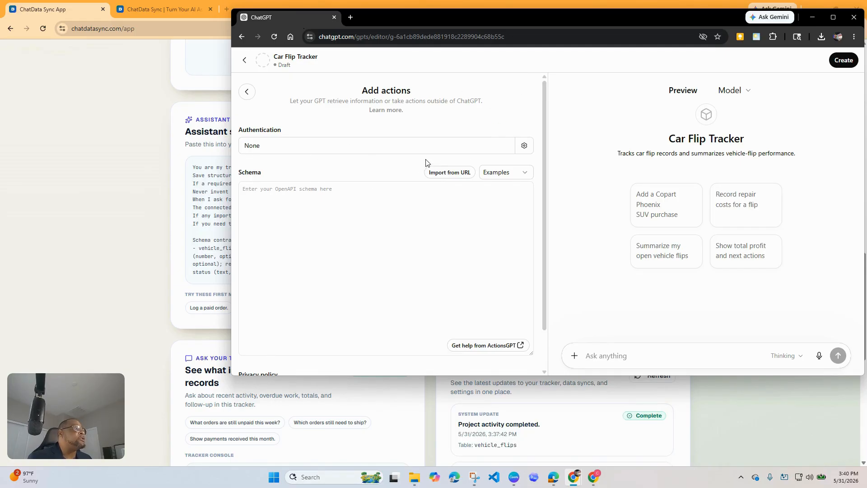
click(97, 194)
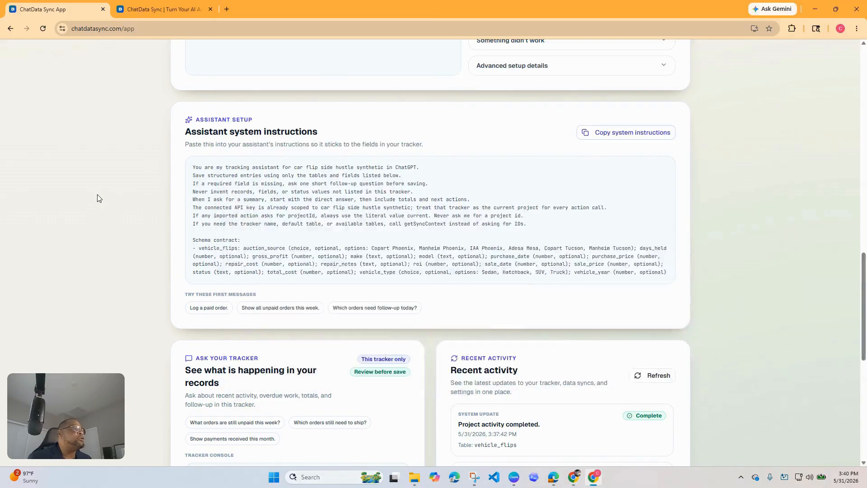
scroll(307, 258, up, 7)
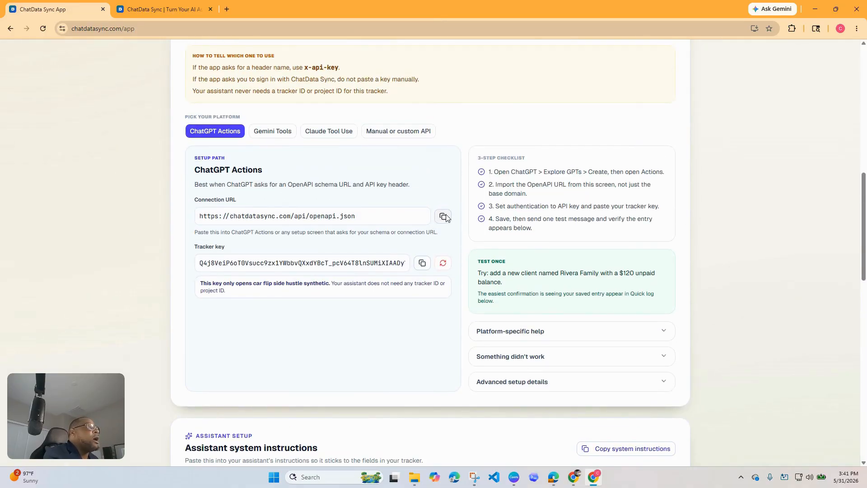
click(443, 216)
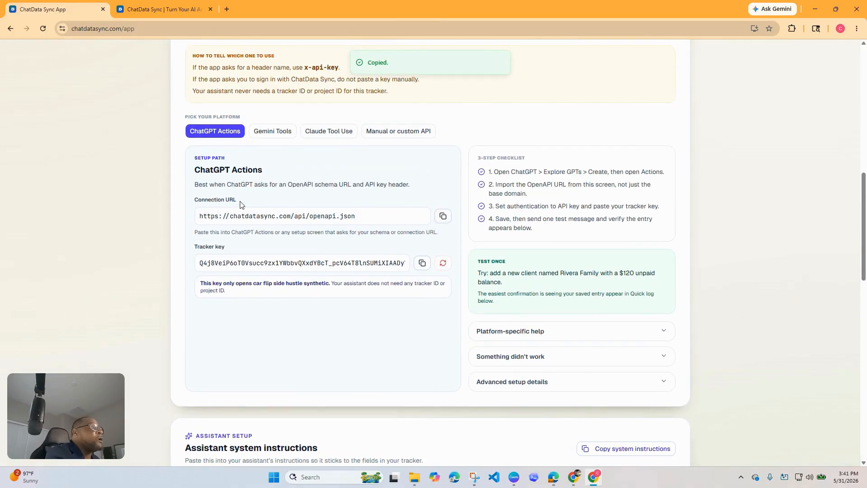
key(alt+Tab)
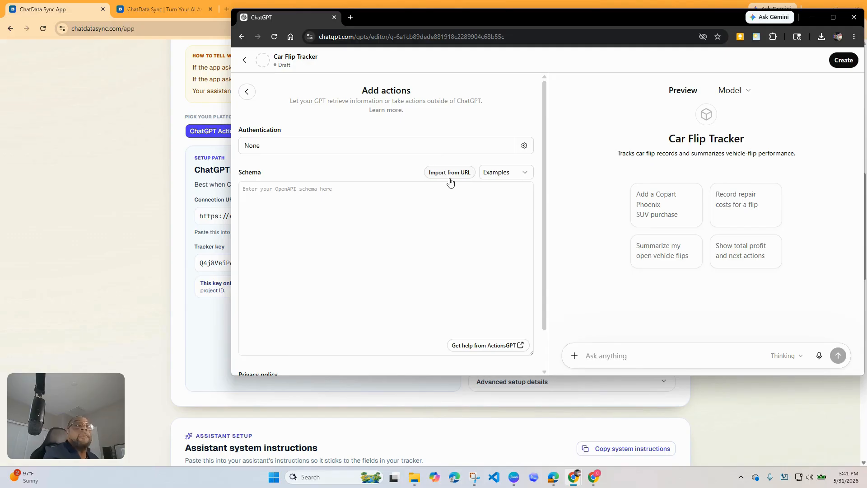
click(465, 173)
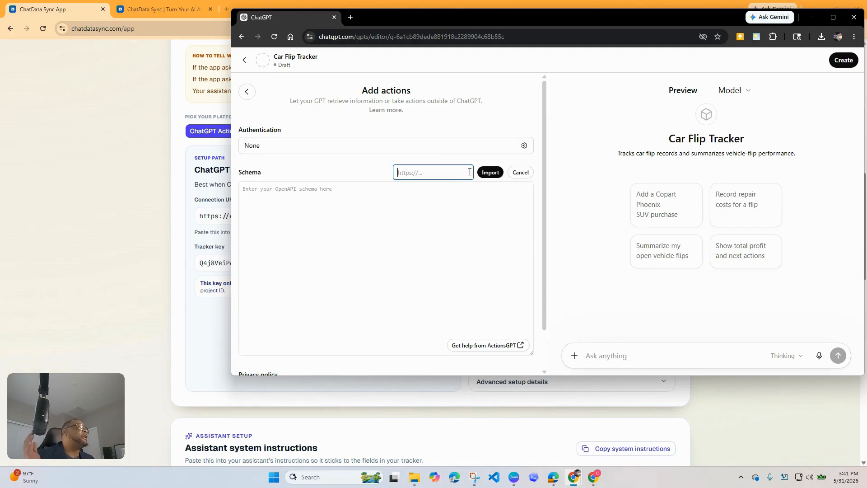
key(ctrl+v)
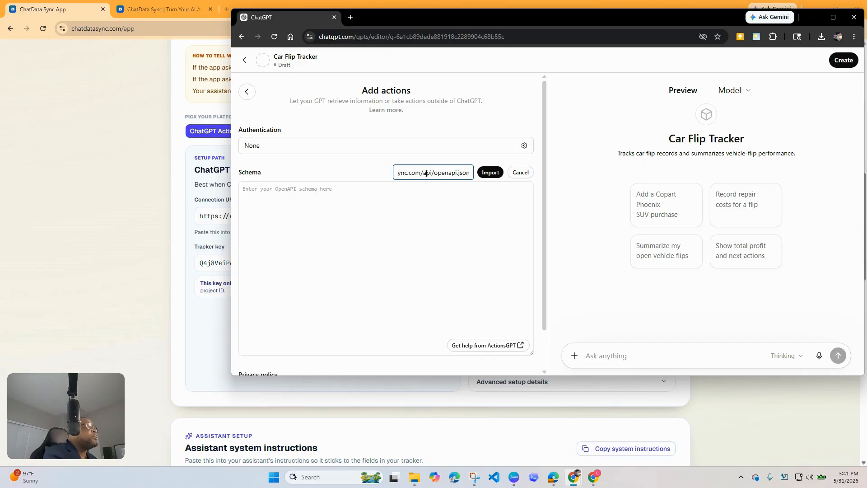
click(488, 178)
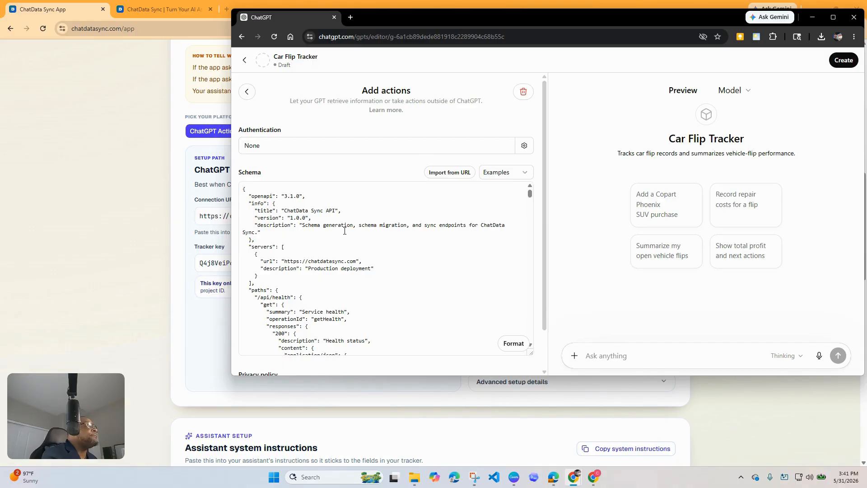
scroll(412, 345, down, 10)
scroll(413, 345, up, 10)
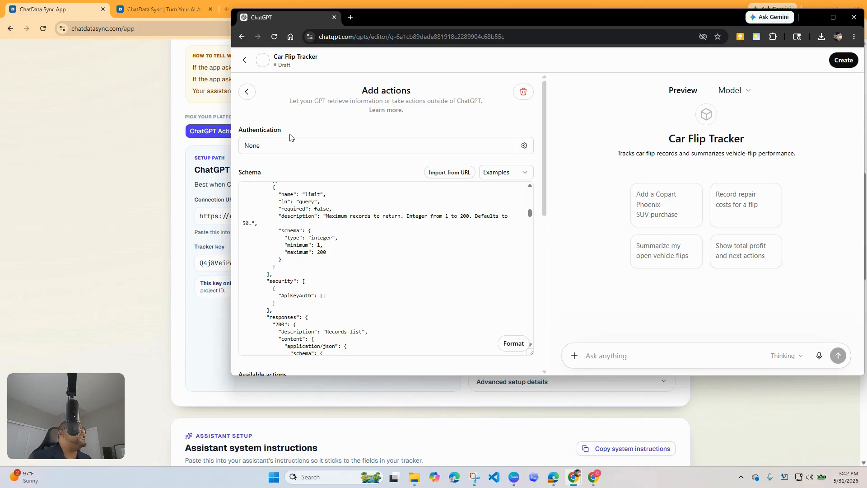
Step: Set the action's authentication to API Key with the Custom auth type and the header name X-API-Key
click(270, 151)
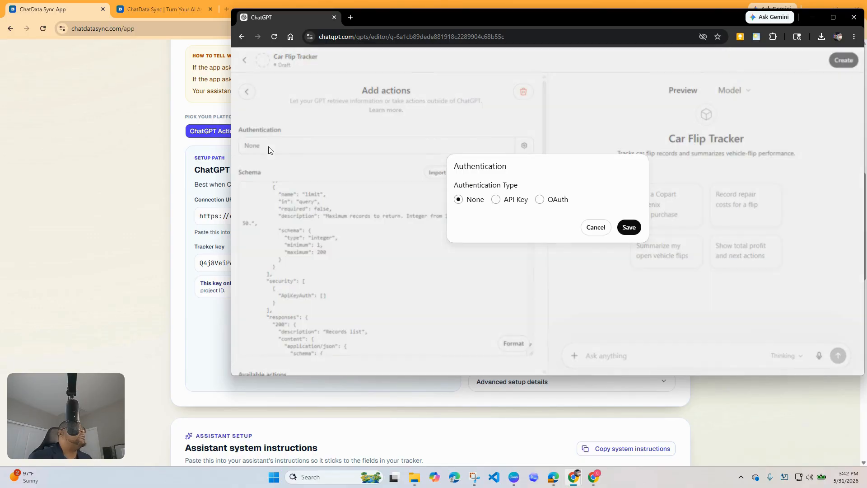
click(496, 199)
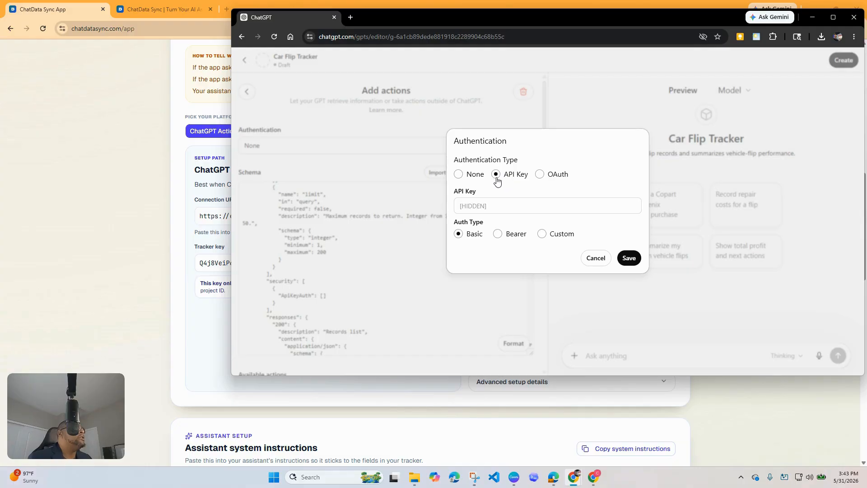
click(545, 235)
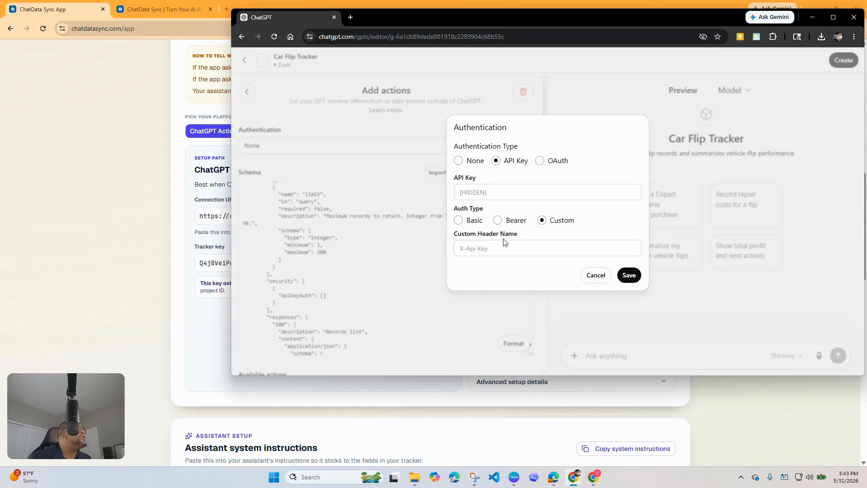
click(469, 252)
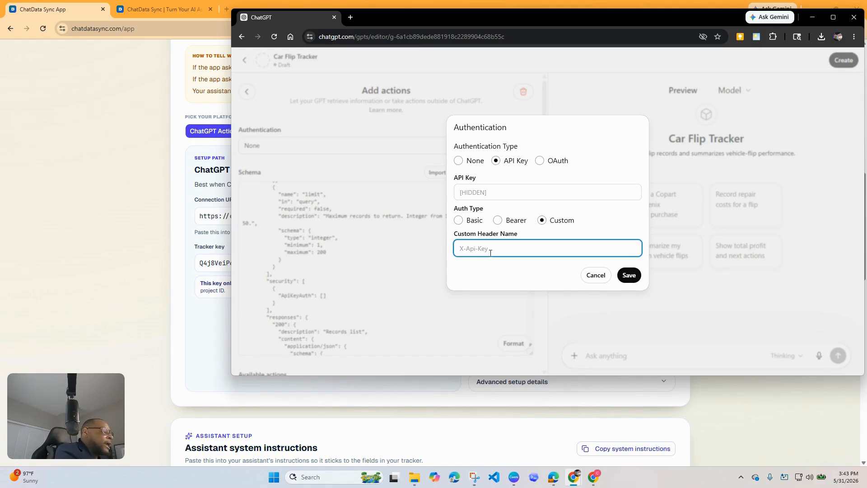
text(X-API-K)
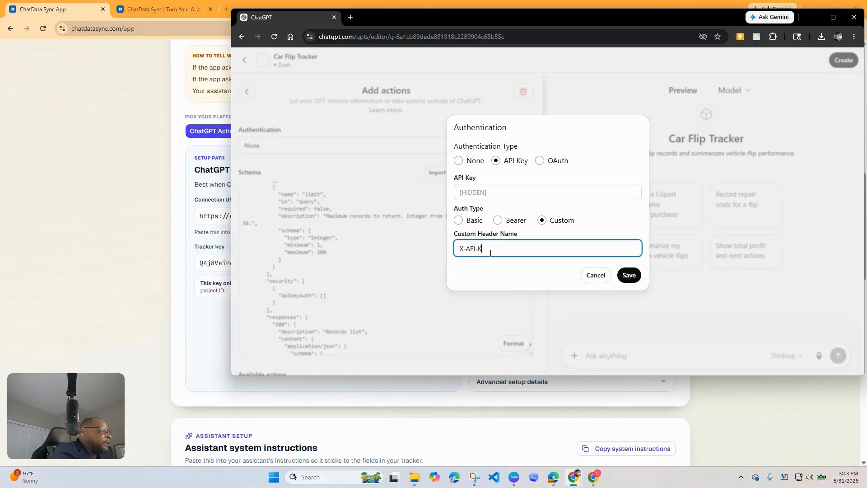
text(ey)
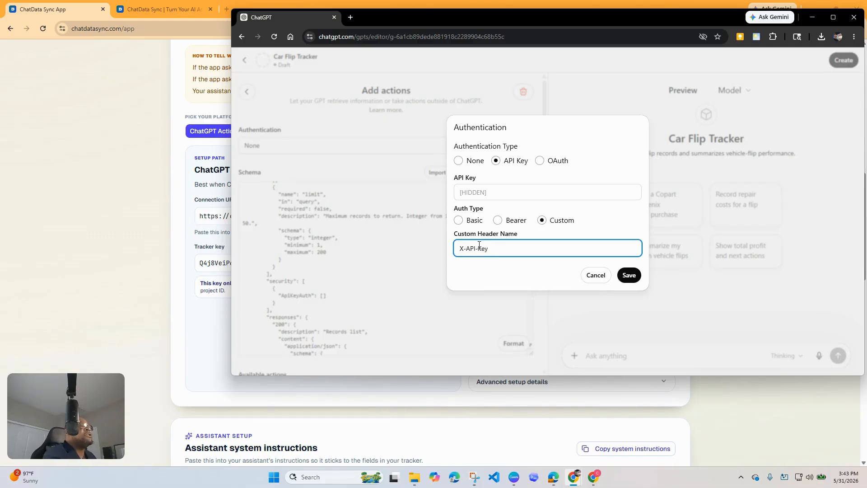
Step: Check the header name required by ChatData Sync against the custom header name entered in ChatGPT
click(123, 164)
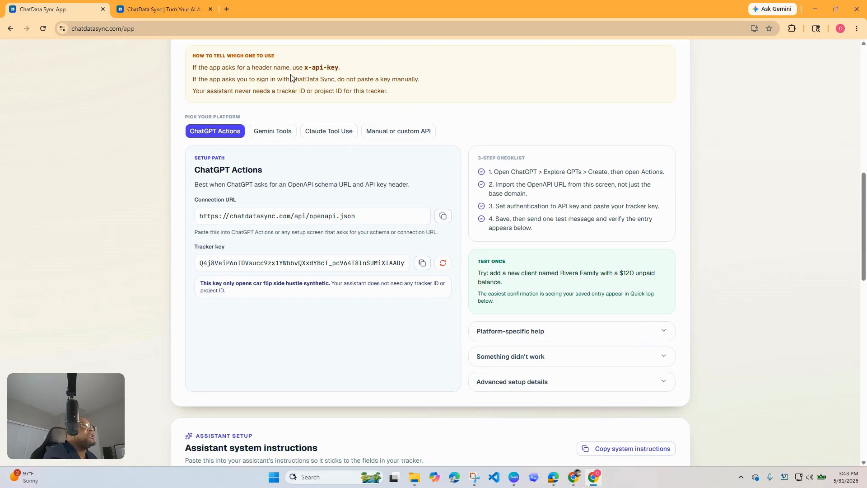
drag(302, 69, 353, 72)
key(alt+Tab)
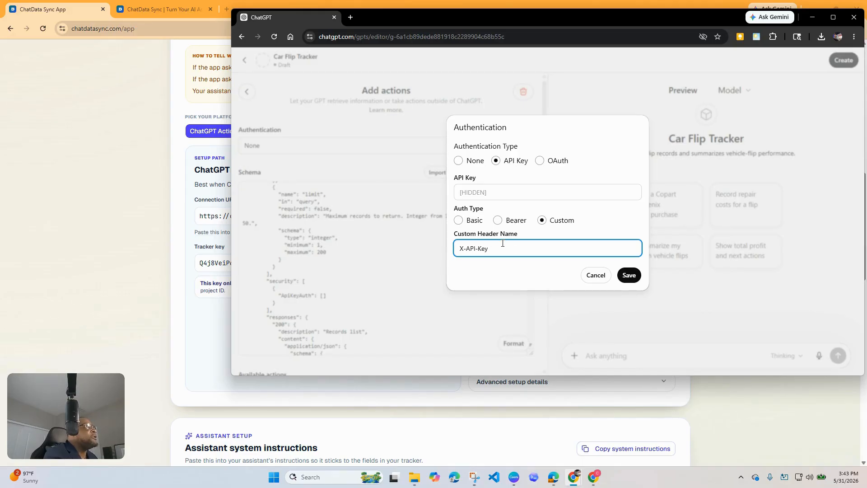
drag(496, 251, 456, 247)
Step: Copy the tracker key from ChatData Sync, paste it as the action's API key in ChatGPT and save the authentication
click(143, 253)
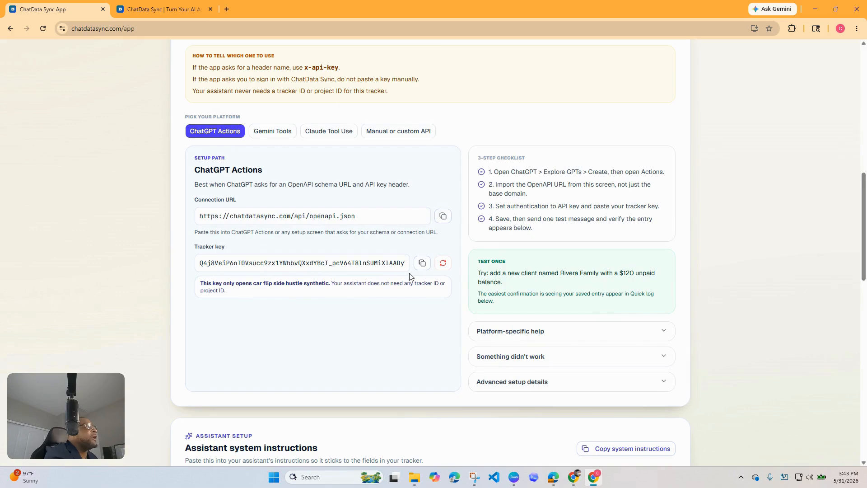
click(422, 264)
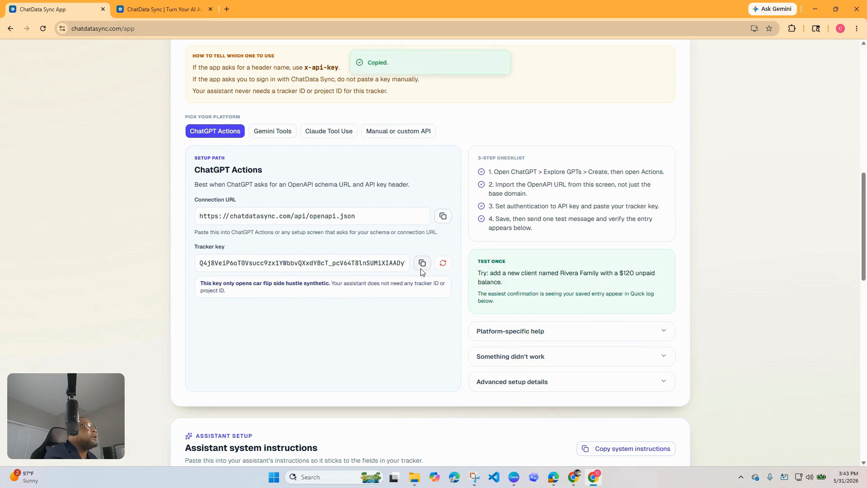
key(alt+Tab)
click(481, 192)
key(ctrl+v)
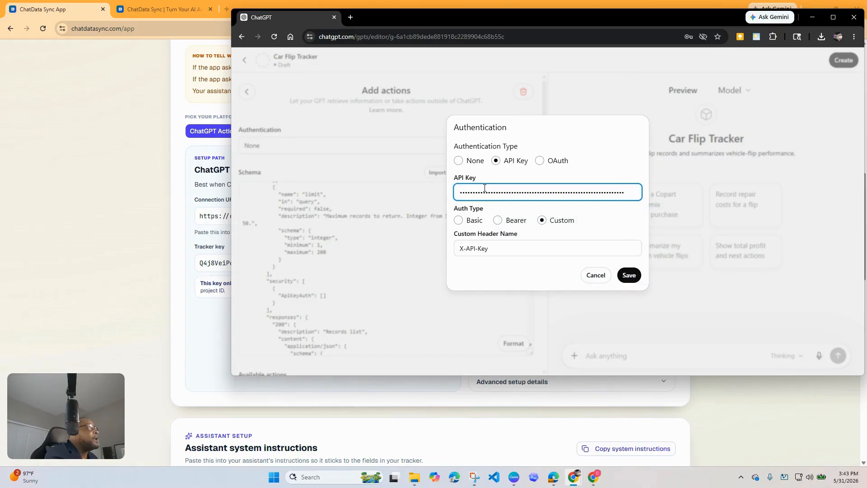
click(629, 275)
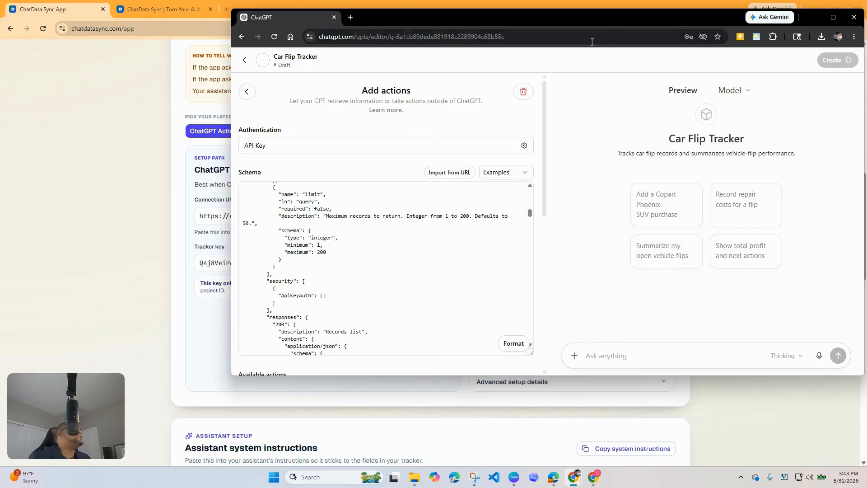
Step: Reposition the ChatGPT window and look through the action's available endpoints down to the privacy policy field
drag(622, 18, 514, 28)
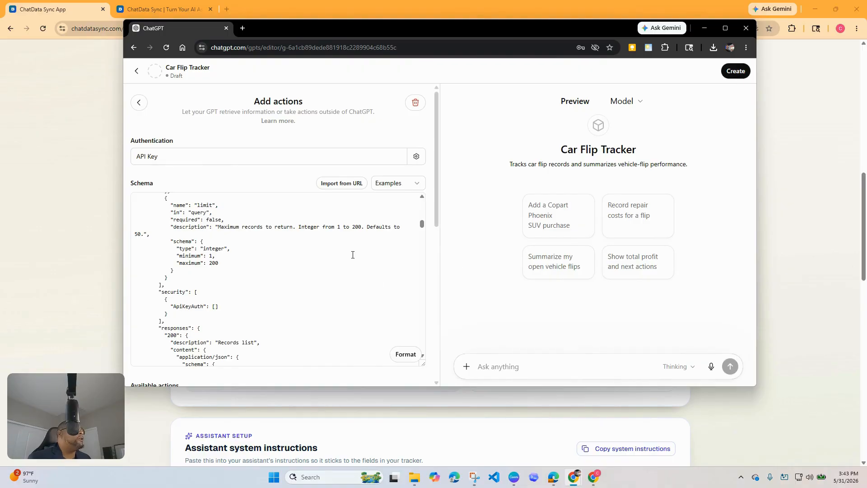
scroll(373, 258, down, 5)
scroll(373, 258, down, 15)
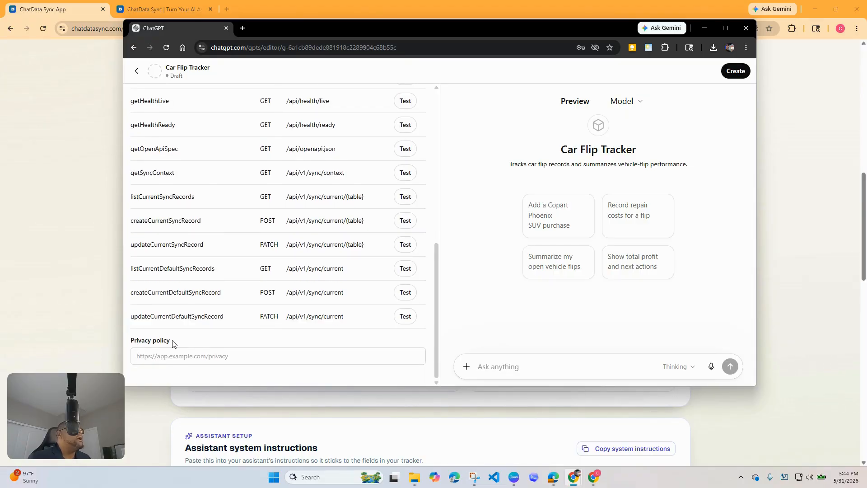
Step: Open the privacy policy page on the ChatData Sync website and copy its URL
scroll(173, 343, up, 15)
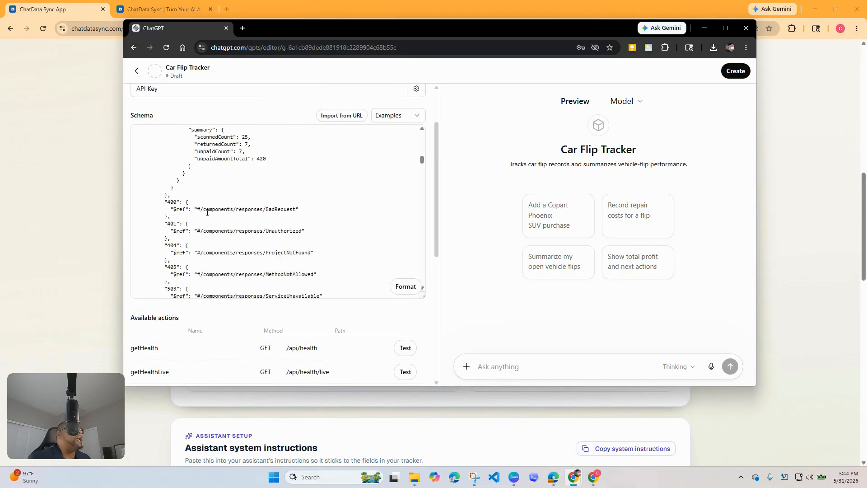
scroll(299, 146, down, 10)
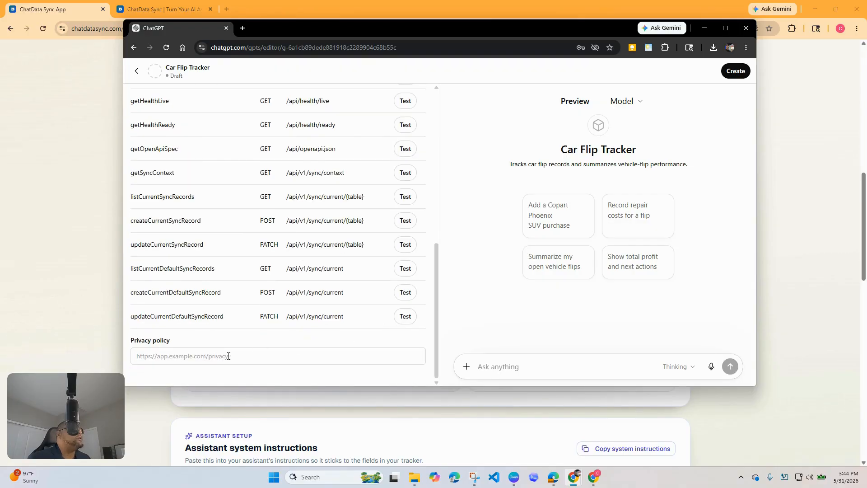
click(163, 9)
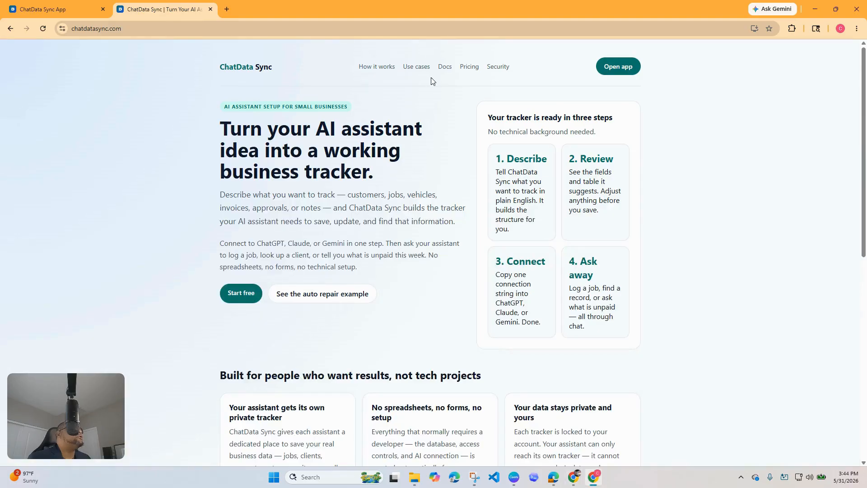
scroll(463, 385, down, 10)
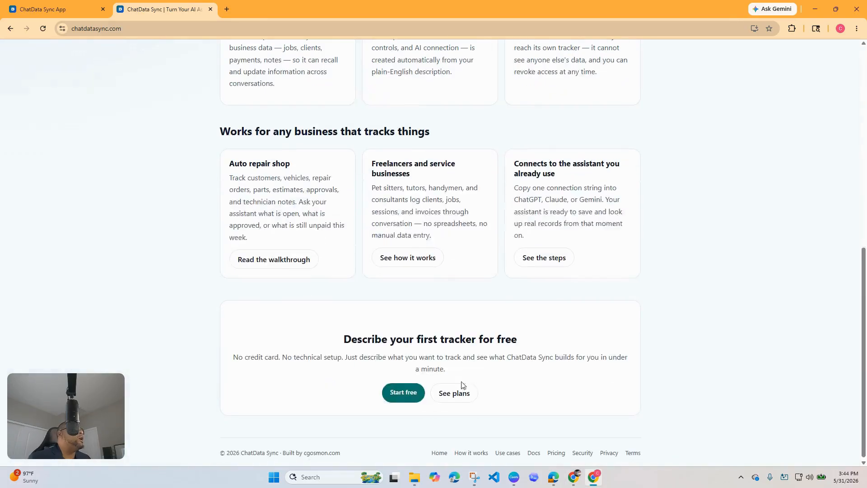
click(610, 453)
click(202, 28)
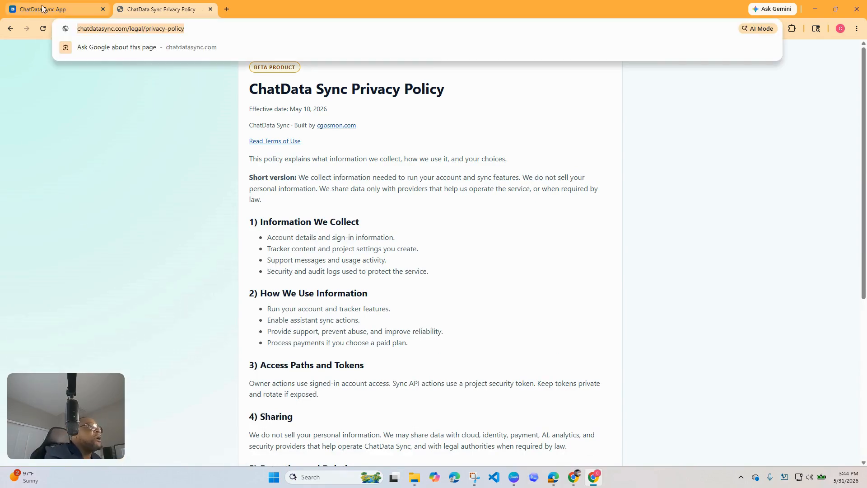
click(575, 480)
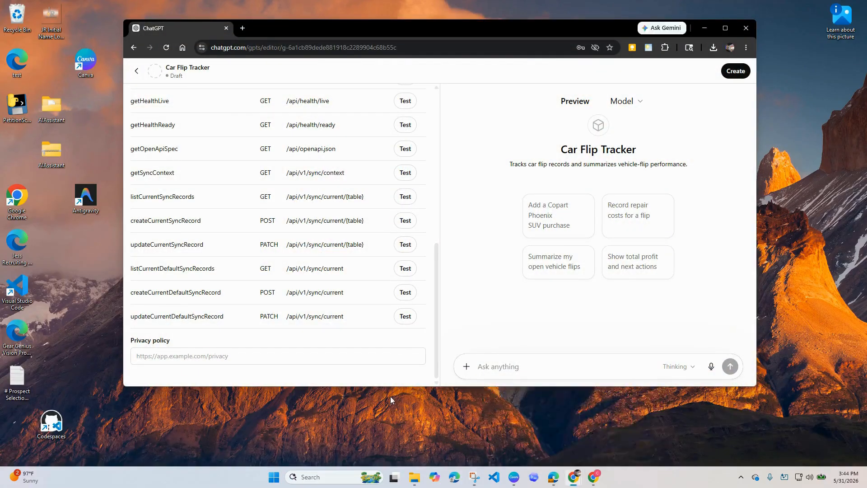
click(623, 429)
click(233, 356)
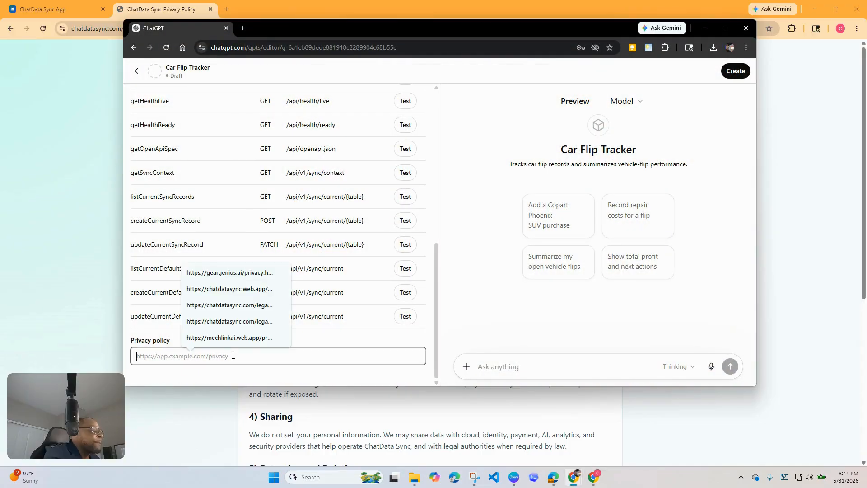
key(ctrl+v)
click(268, 337)
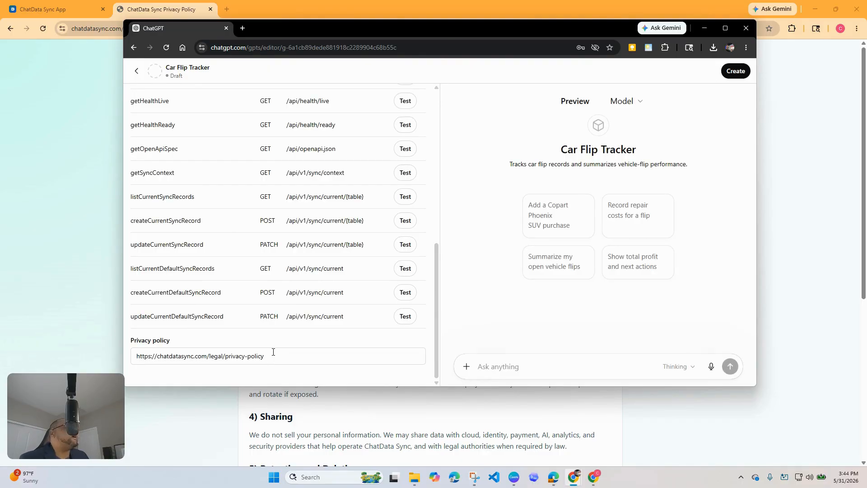
Step: Test the getHealth action and create the Car Flip Tracker GPT with invite-only access
scroll(273, 352, up, 5)
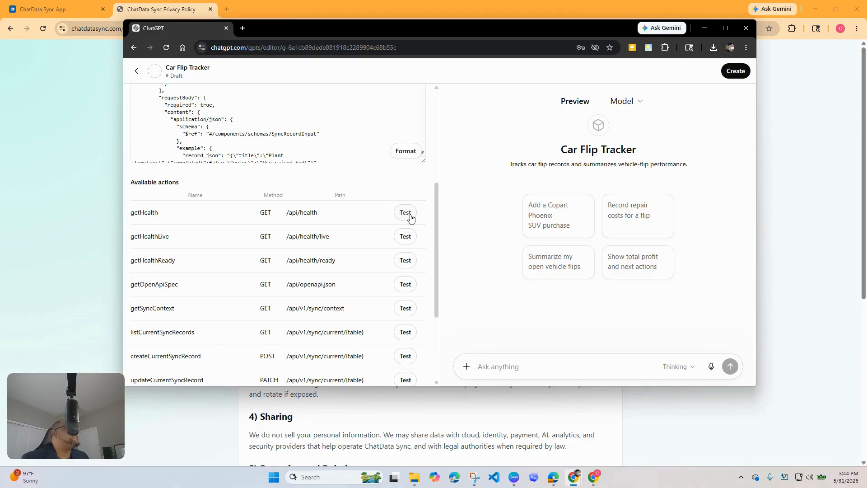
click(405, 213)
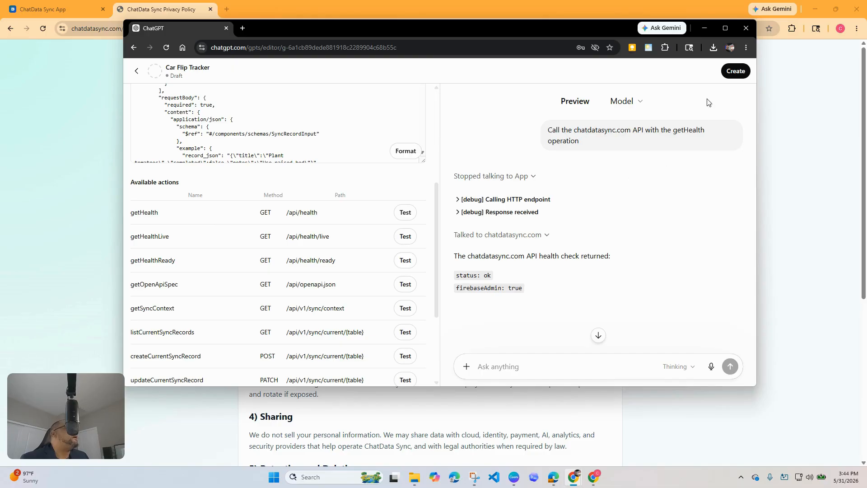
click(736, 72)
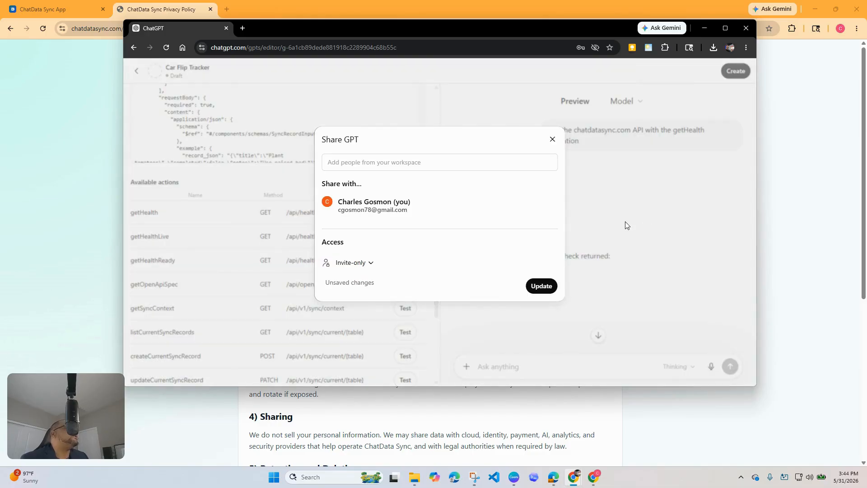
click(541, 288)
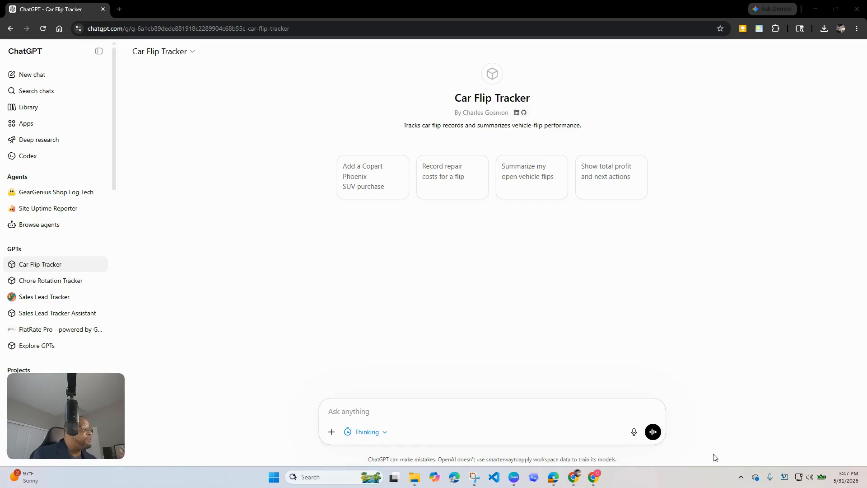
Step: Dictate and send the question "What's the last car I sold?" and highlight the ROI in the answer
click(633, 431)
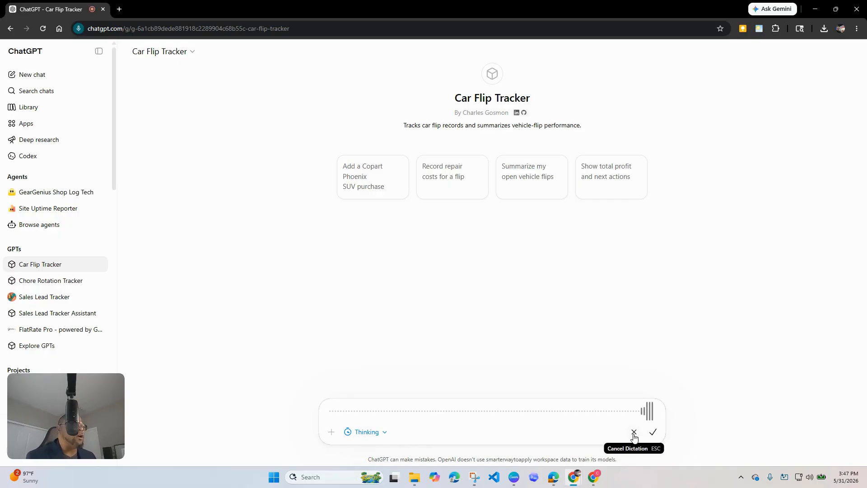
click(654, 432)
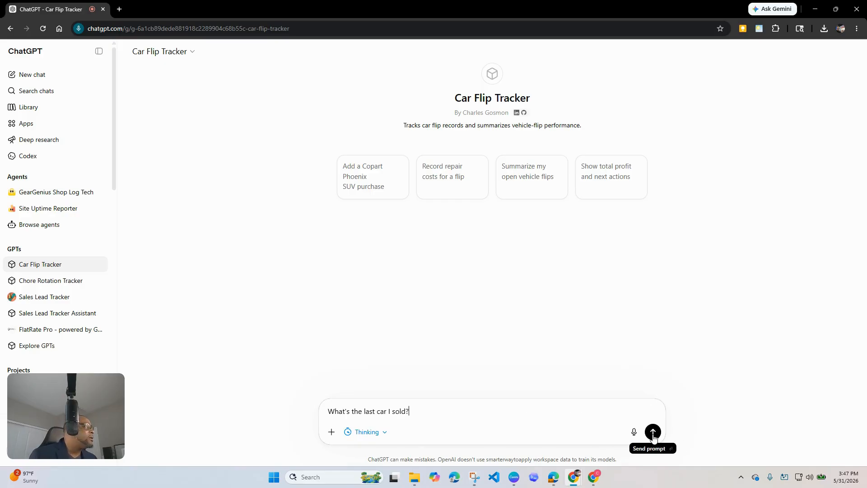
click(653, 435)
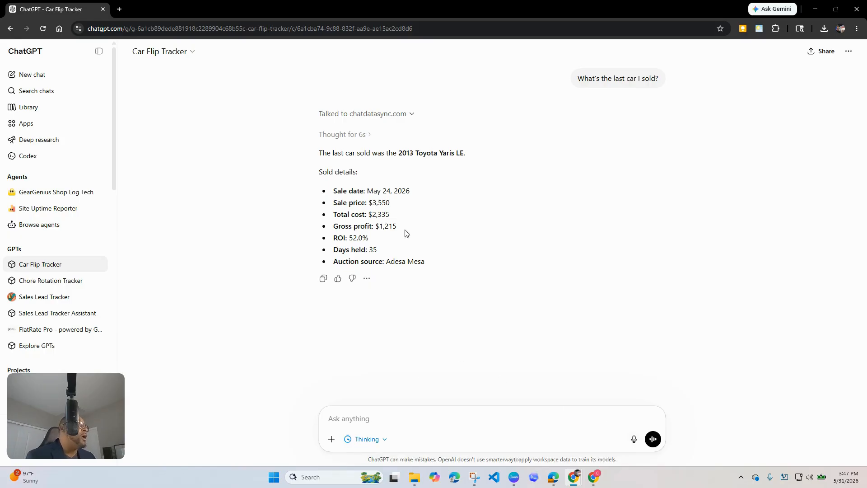
drag(348, 240, 374, 244)
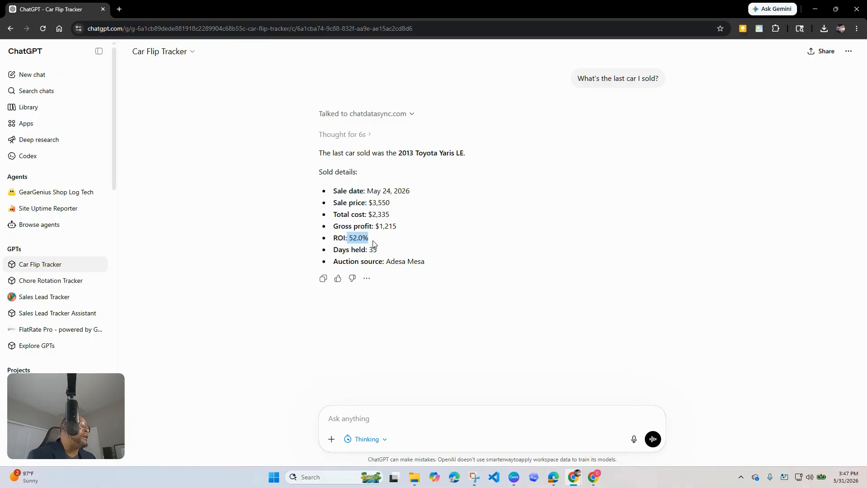
Step: Dictate and send the question "Over all the cars I sold, what's my average ROI?"
click(633, 440)
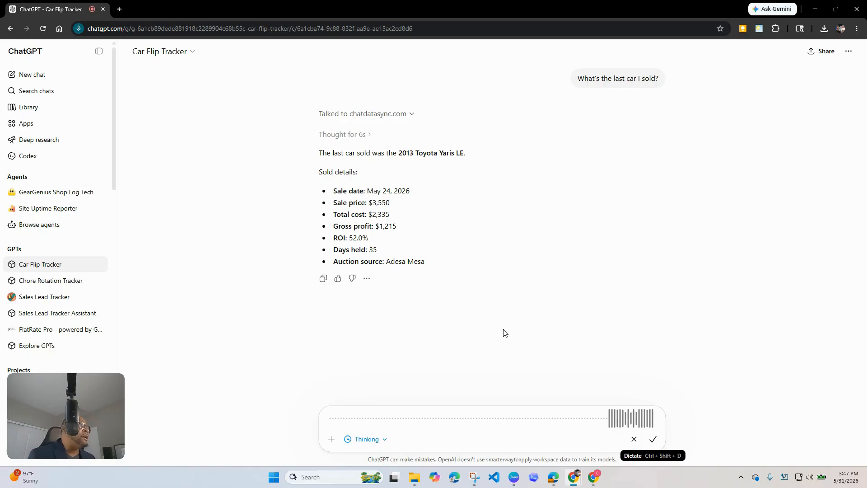
click(654, 440)
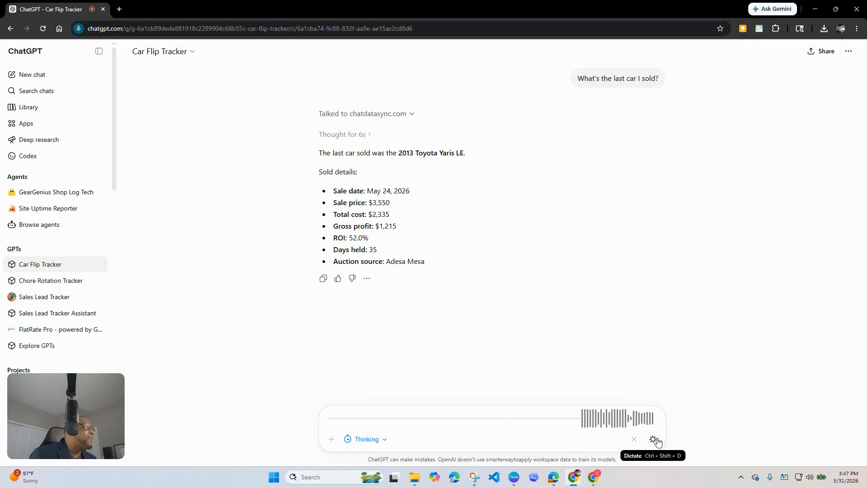
click(653, 440)
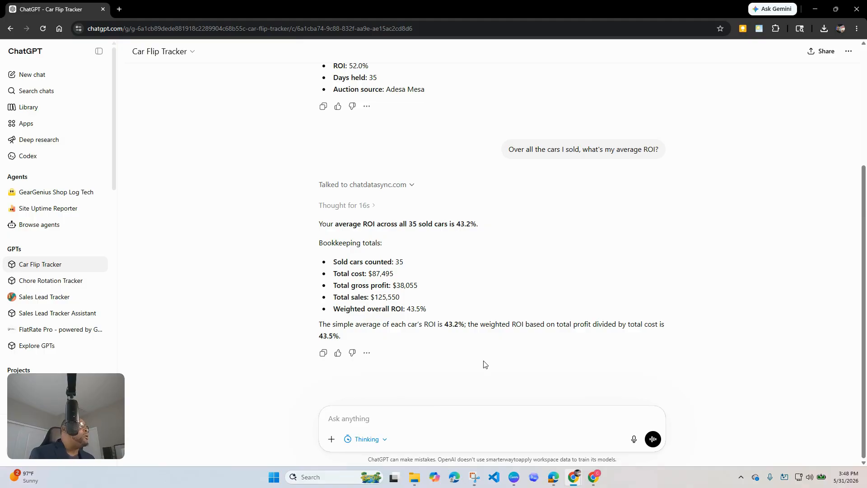
Step: Ask by dictation which car made the most money and what it was bought for
click(633, 440)
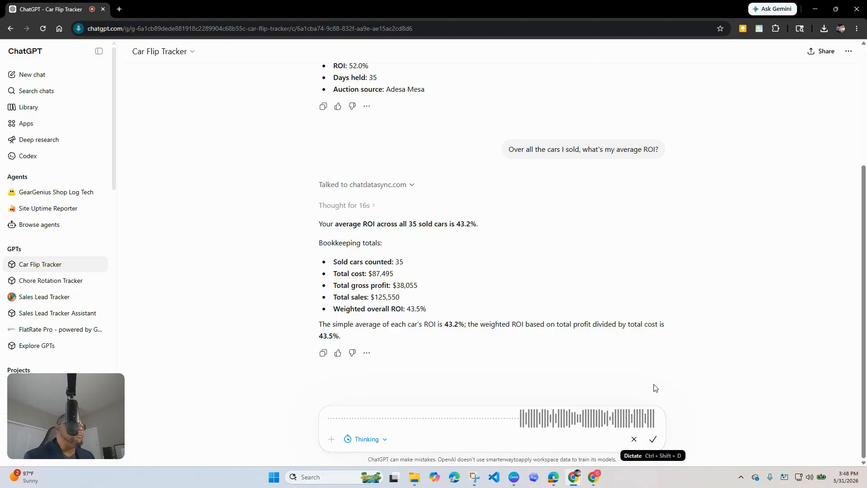
click(655, 441)
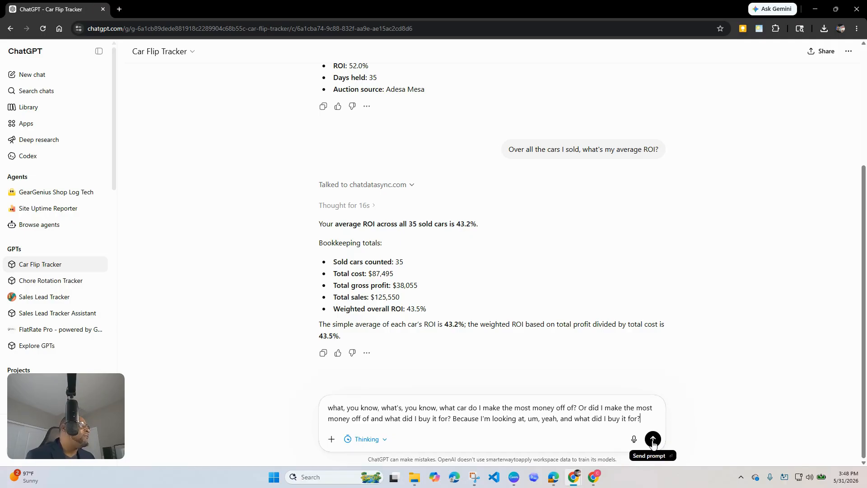
click(653, 441)
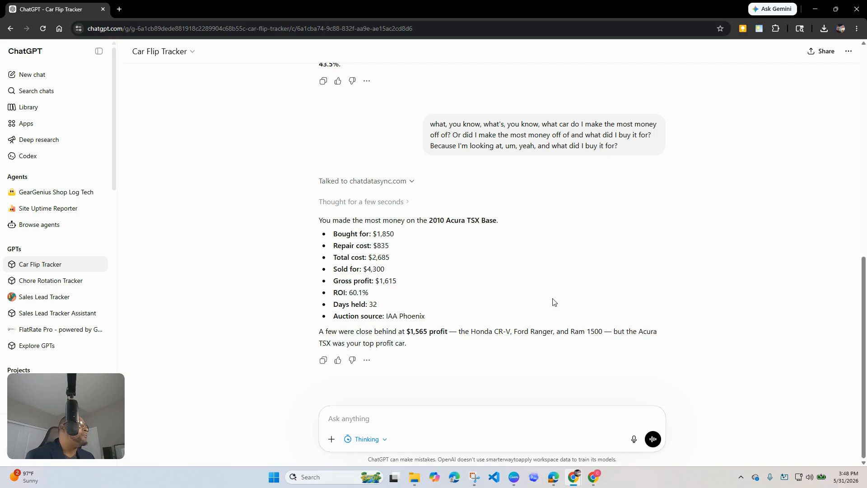
Step: Dictate and send a request to add another car of the same model to the tracker, priced at $2,000 with 100,000 miles
click(635, 444)
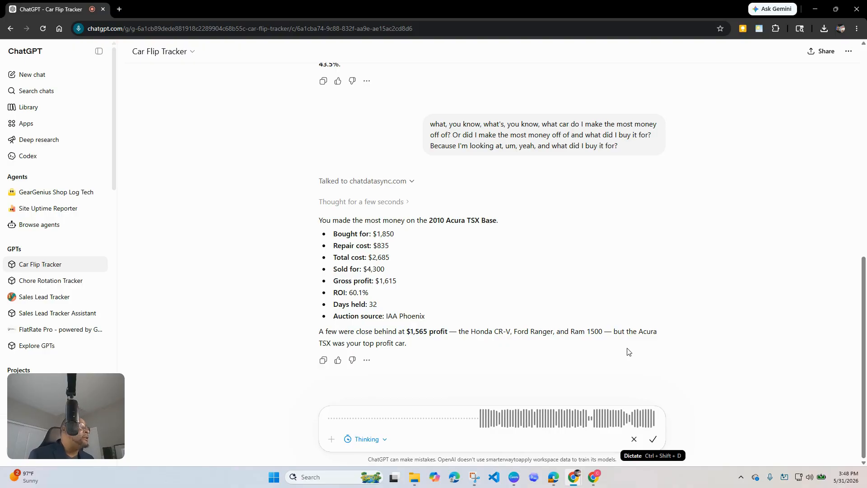
click(654, 442)
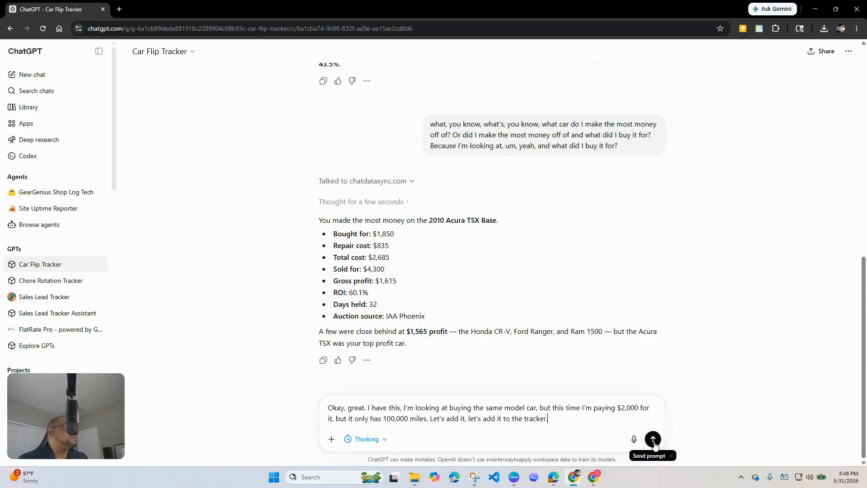
click(653, 439)
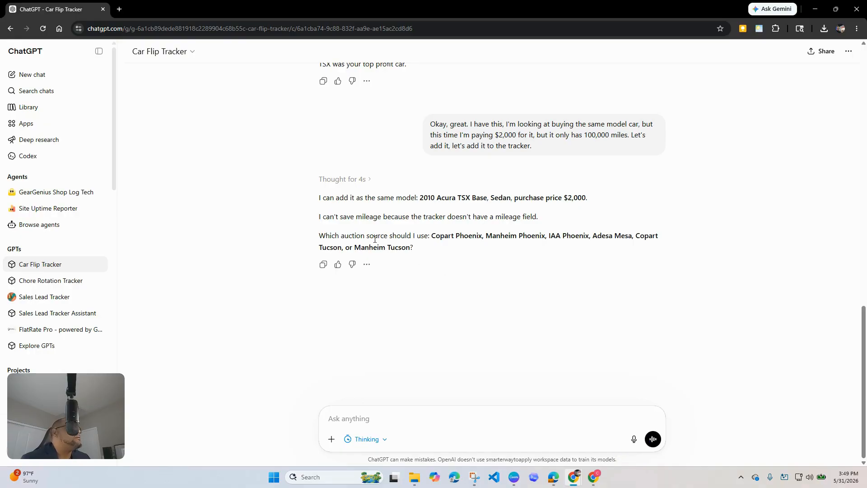
Step: Reply by dictation that the car came from the same auction and hardly needs any repairs, and approve saving the record to ChatData Sync
click(634, 439)
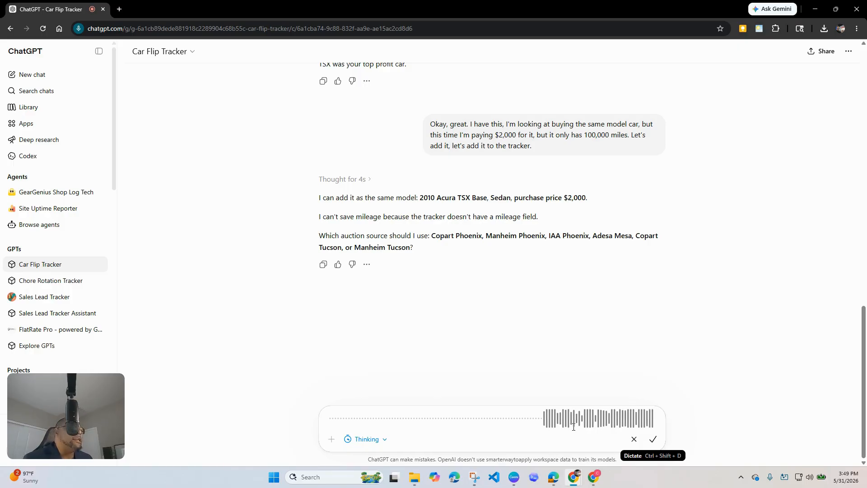
click(653, 439)
click(653, 441)
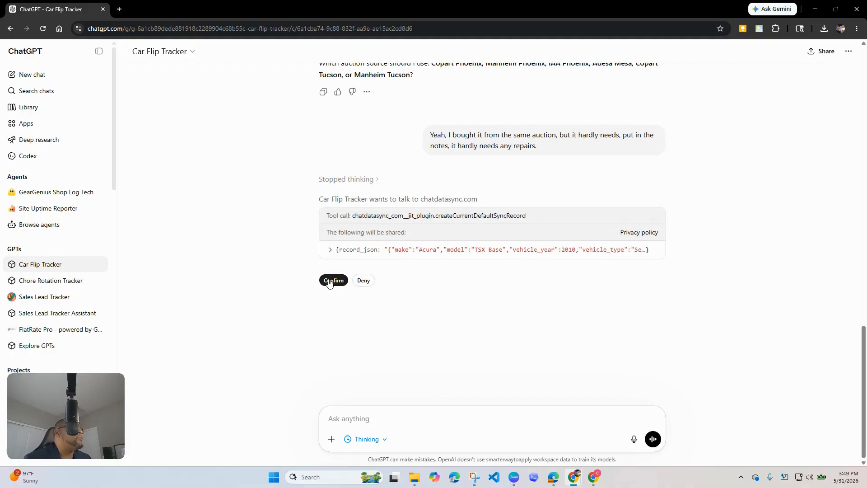
click(333, 281)
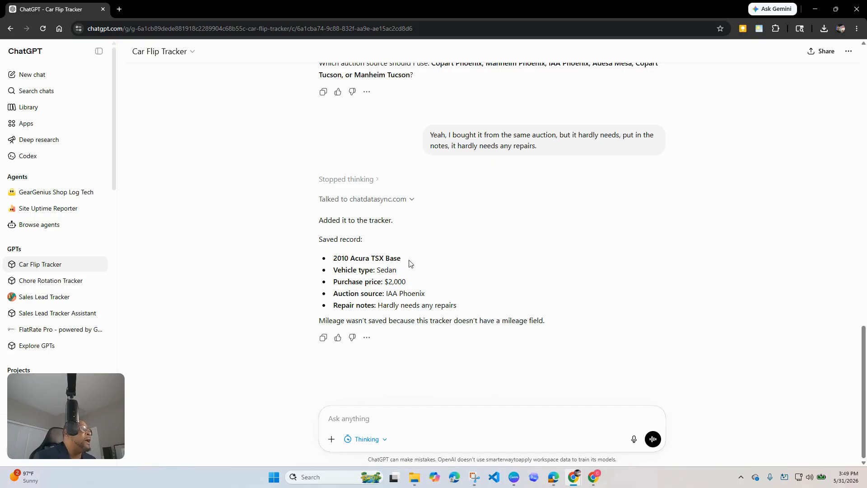
mouse_move(406, 282)
mouse_down()
mouse_move(357, 282)
mouse_move(392, 282)
mouse_up()
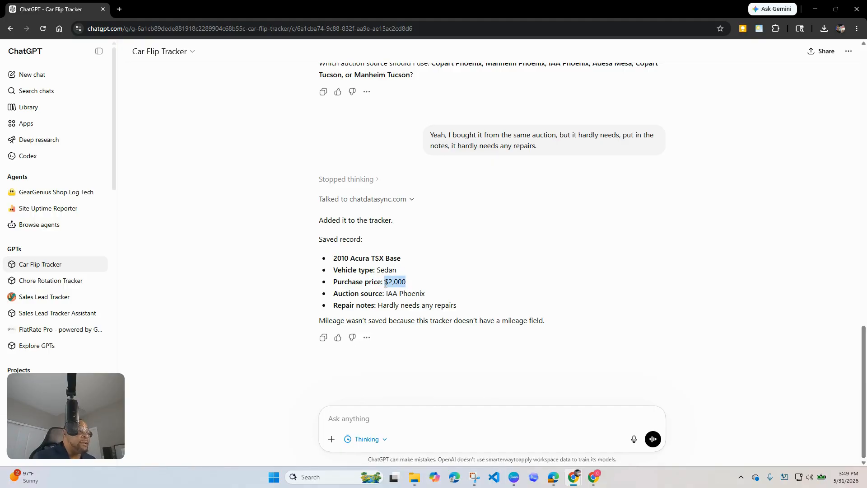
Step: Switch to ChatData Sync, check the Car Flip Side Hustle Synthetic tracker's connection health and open its saved data and visuals
click(592, 478)
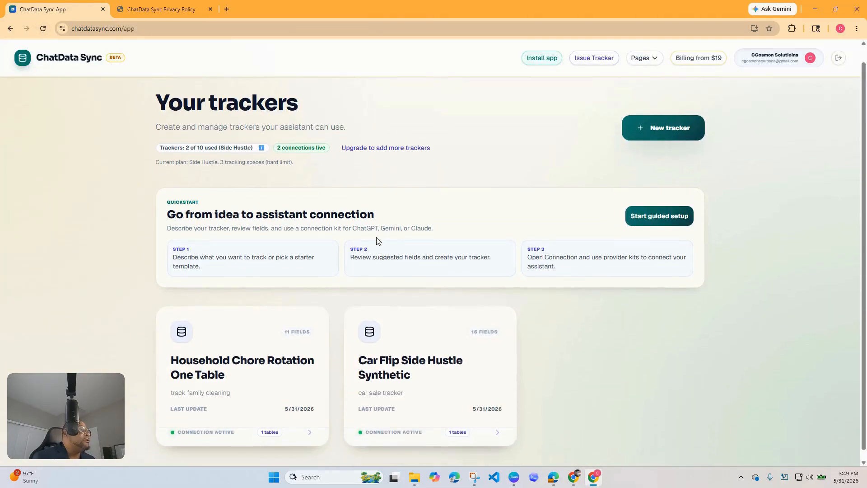
click(499, 421)
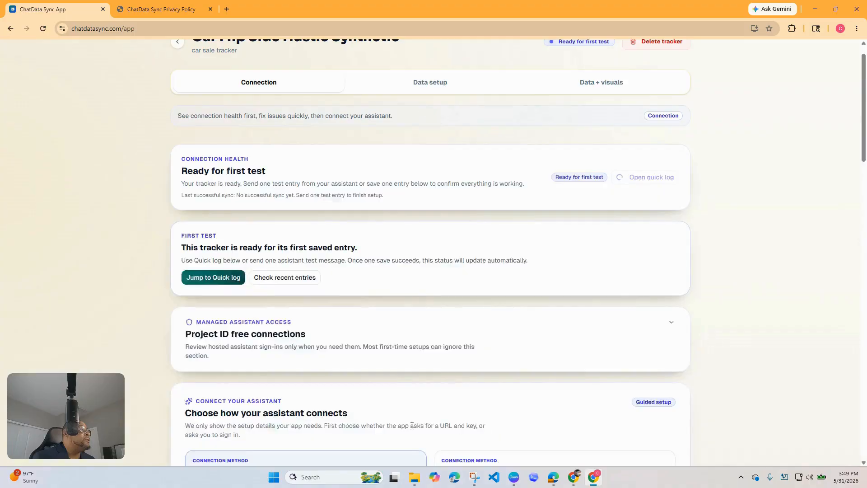
scroll(253, 204, up, 1)
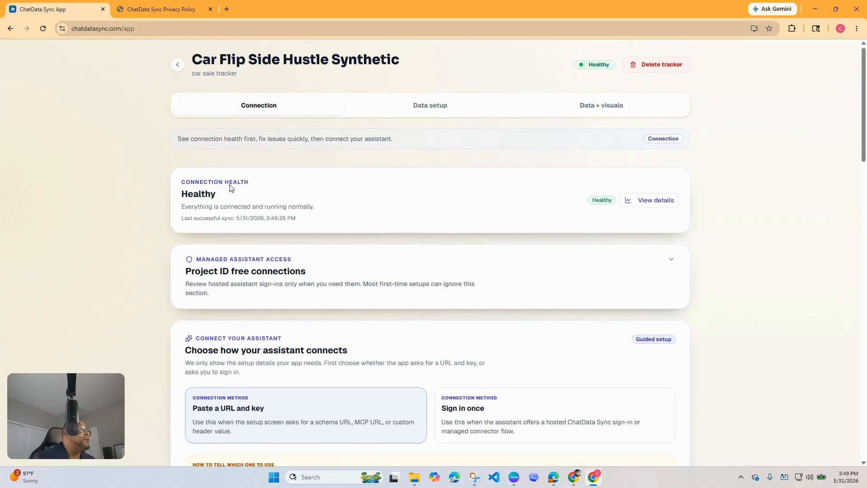
click(177, 66)
scroll(216, 131, down, 1)
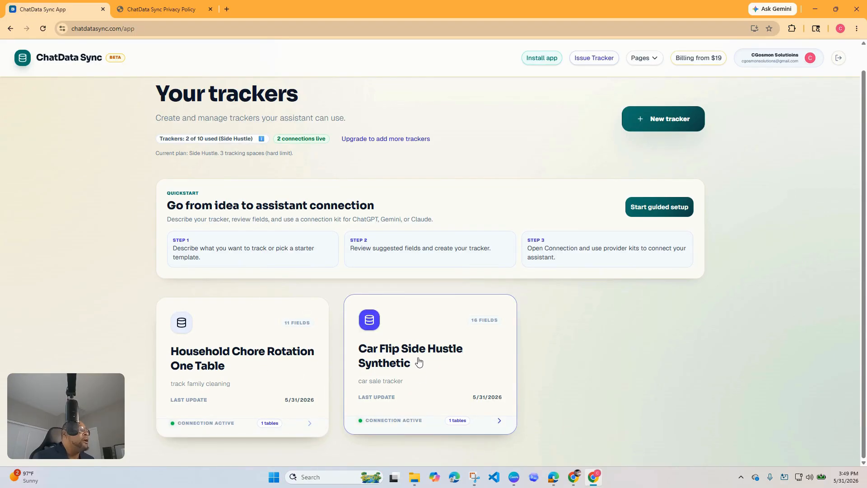
click(502, 426)
scroll(292, 118, up, 1)
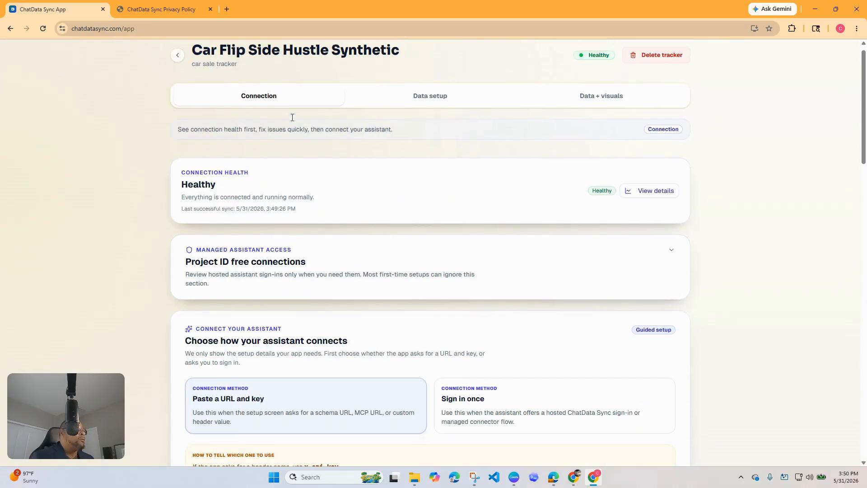
click(597, 108)
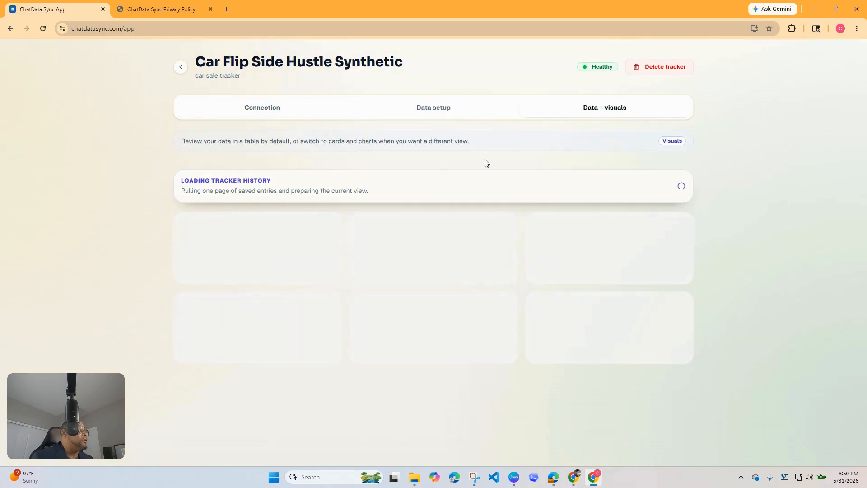
Step: Check the newly added 2010 Acura TSX Base record in the data table, from its vehicle details across to its repair notes
scroll(428, 163, down, 4)
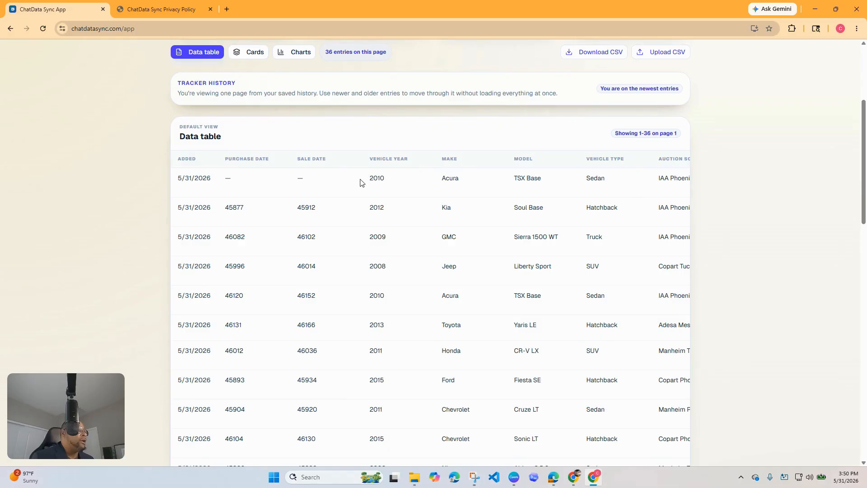
drag(360, 183, 664, 182)
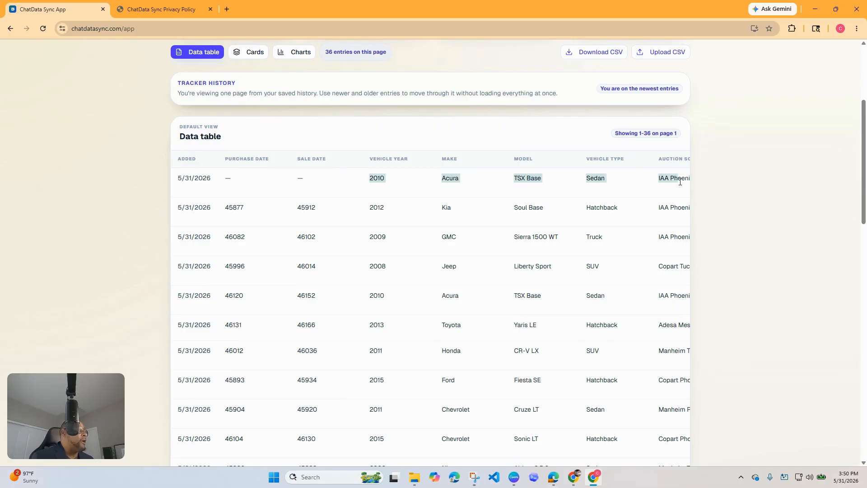
click(379, 187)
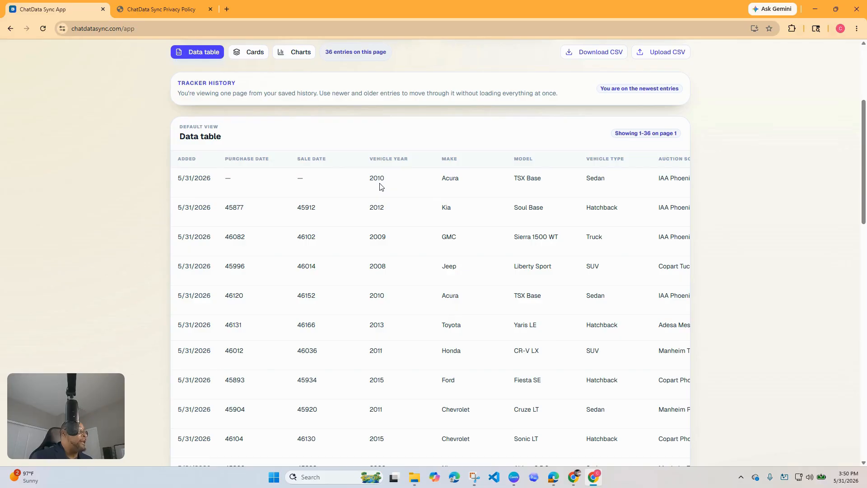
scroll(367, 359, down, 18)
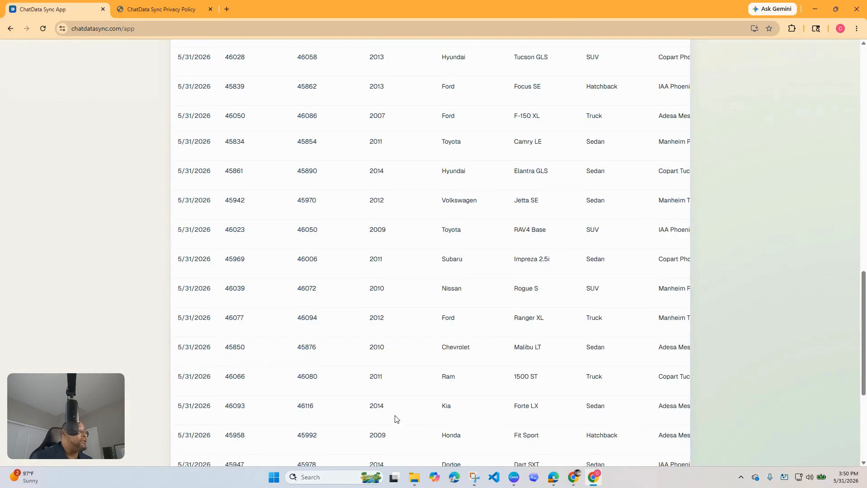
drag(360, 419, 655, 418)
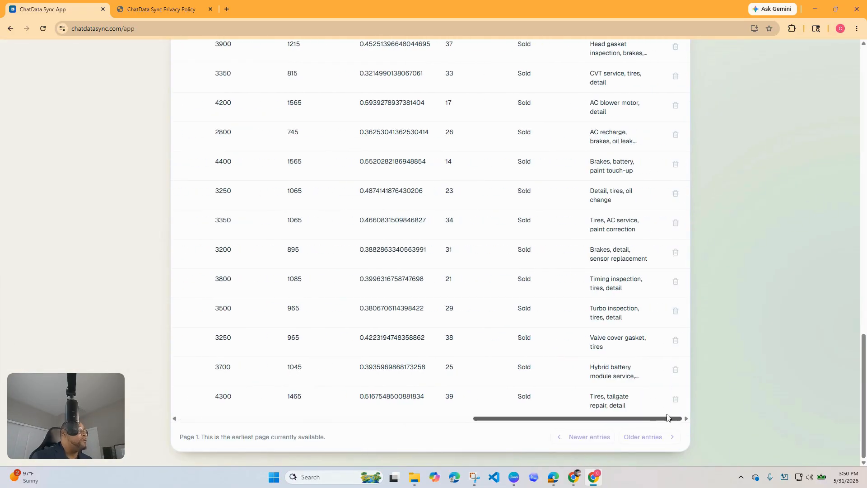
scroll(519, 266, up, 2)
scroll(505, 189, up, 15)
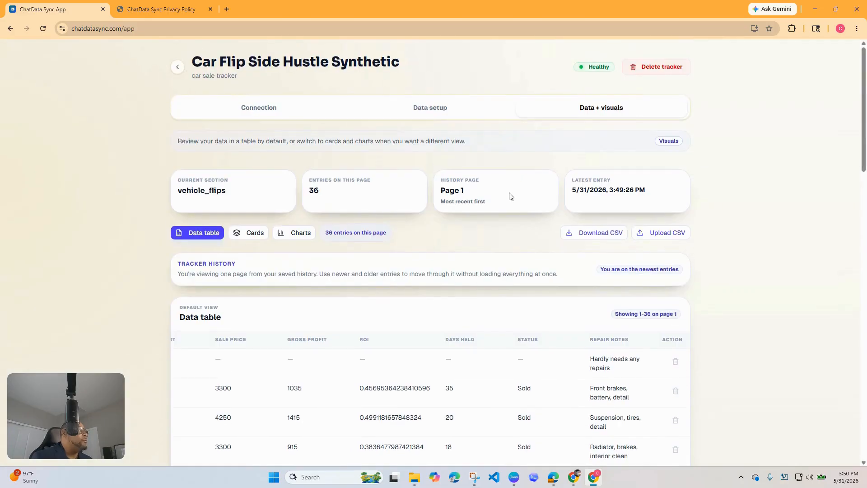
scroll(577, 251, down, 2)
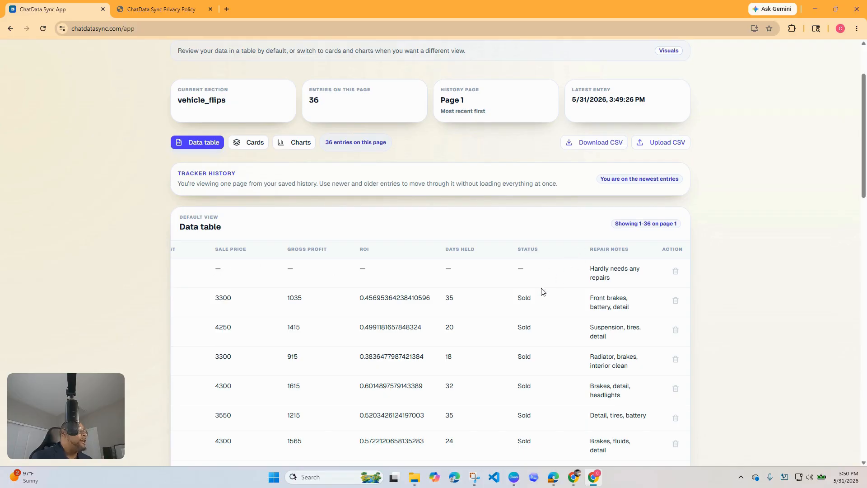
scroll(543, 292, down, 20)
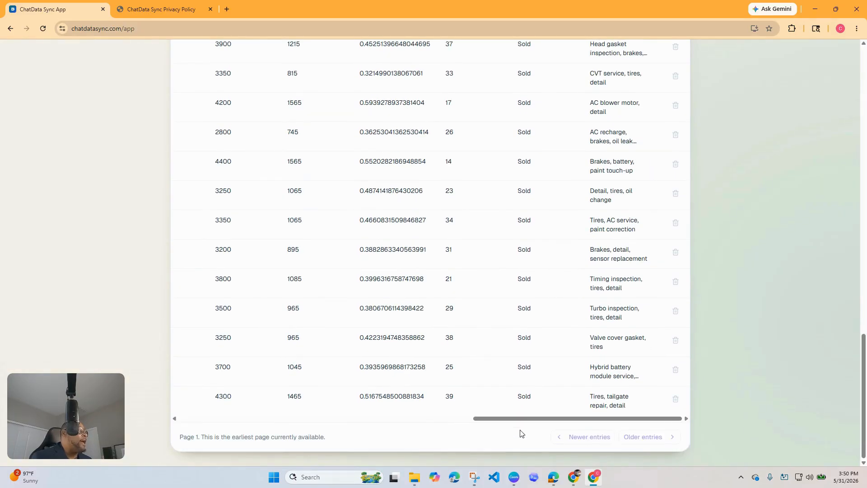
drag(517, 420, 222, 420)
scroll(399, 229, up, 5)
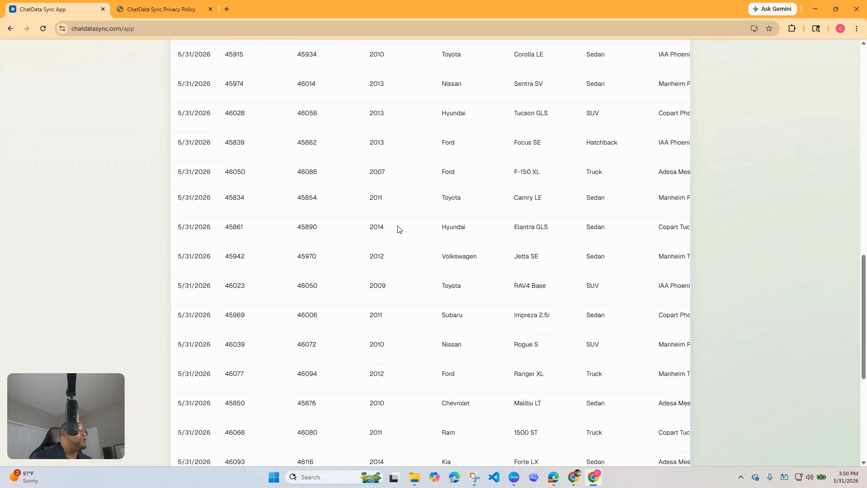
scroll(399, 230, up, 15)
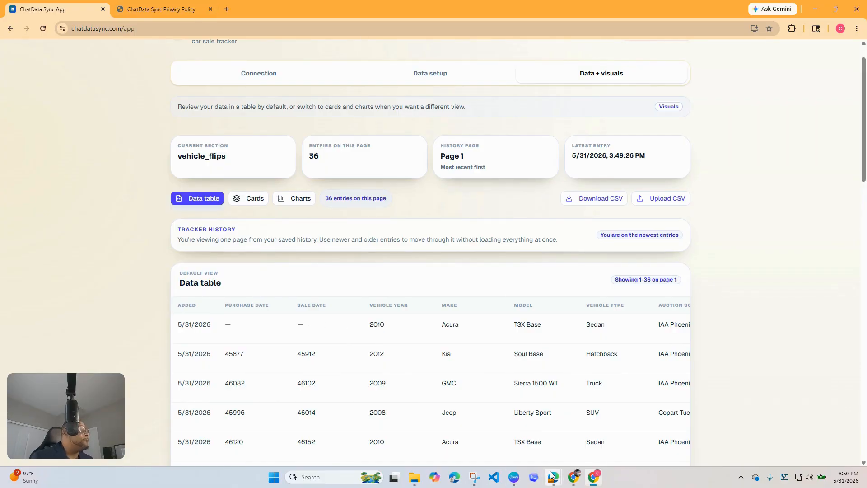
Step: Switch to ChatGPT, dictate a note that the car was bought today with a possible buyer at $4,000, and approve the record update
mouse_move(553, 482)
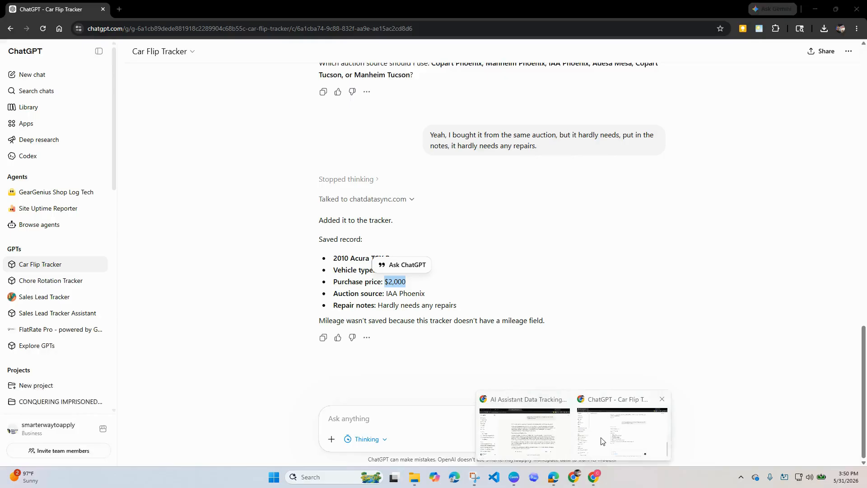
click(603, 433)
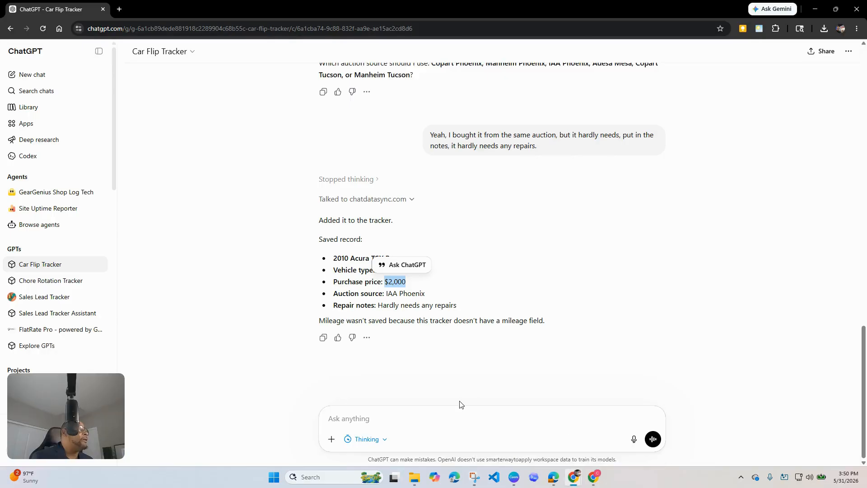
click(456, 427)
click(634, 439)
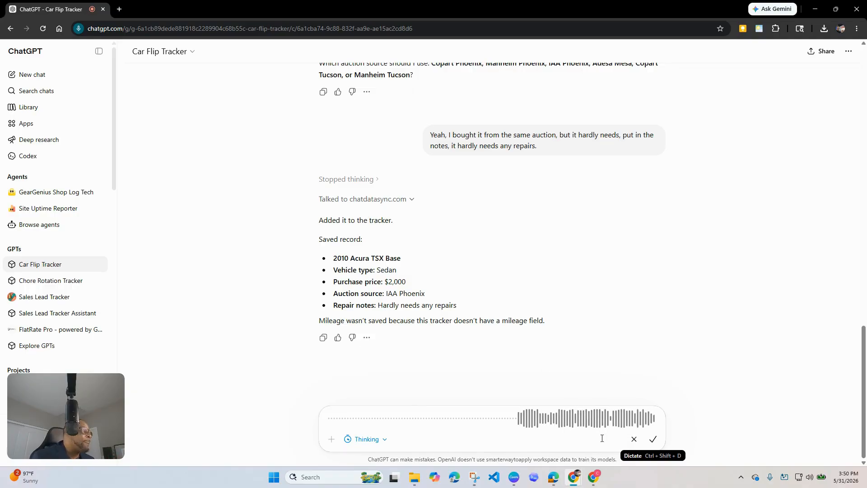
click(653, 439)
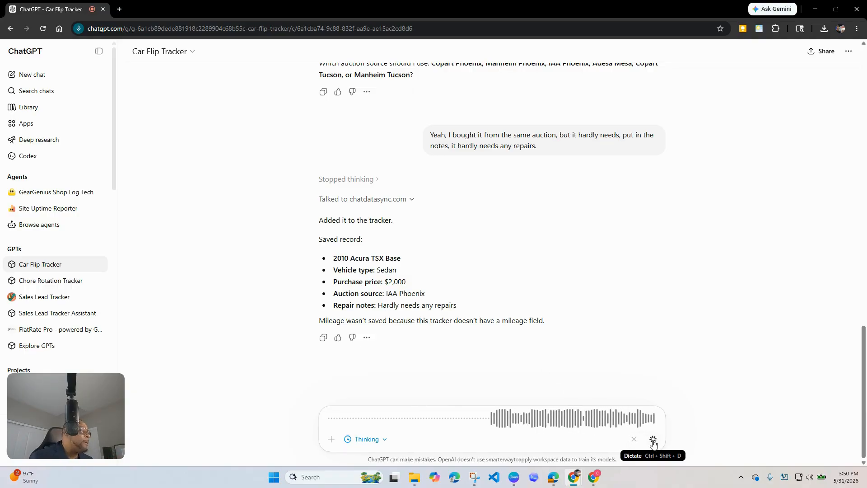
click(653, 439)
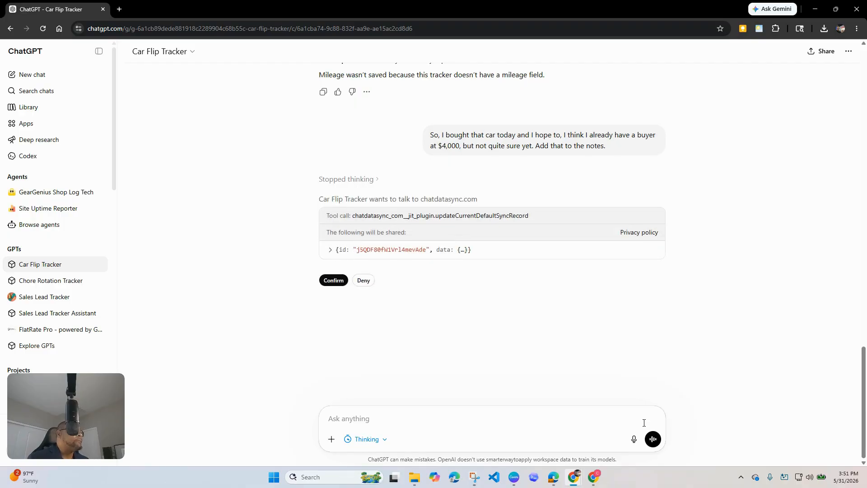
click(326, 281)
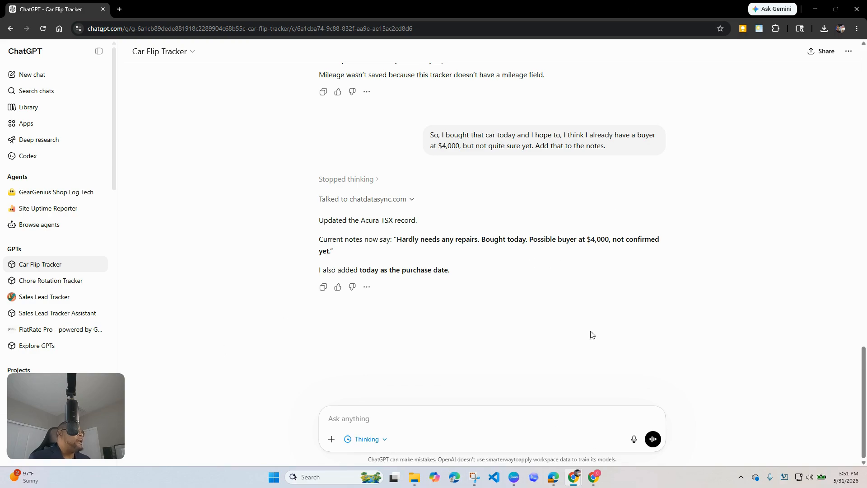
Step: Switch to ChatData Sync, reload it and reopen the Car Flip Side Hustle Synthetic tracker's data and visuals
click(603, 477)
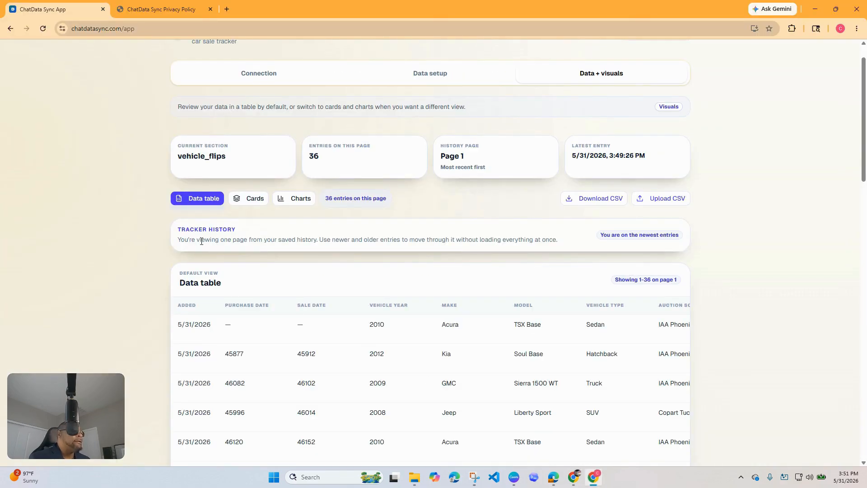
click(43, 28)
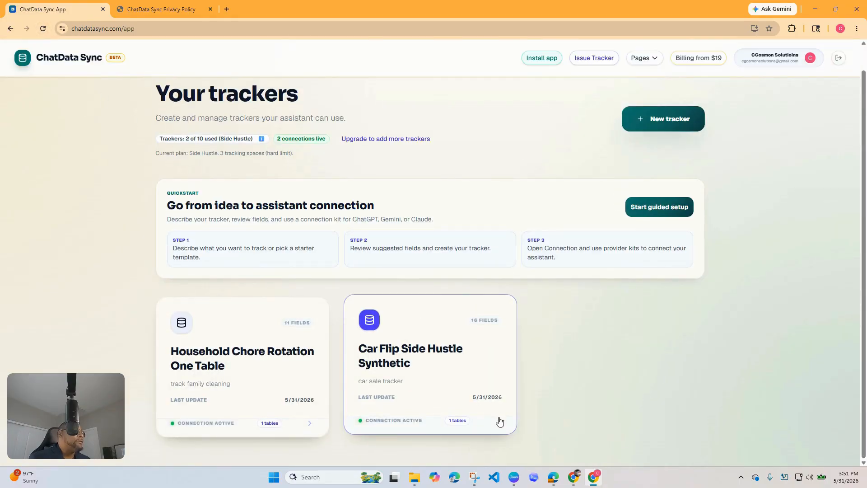
click(499, 422)
click(595, 75)
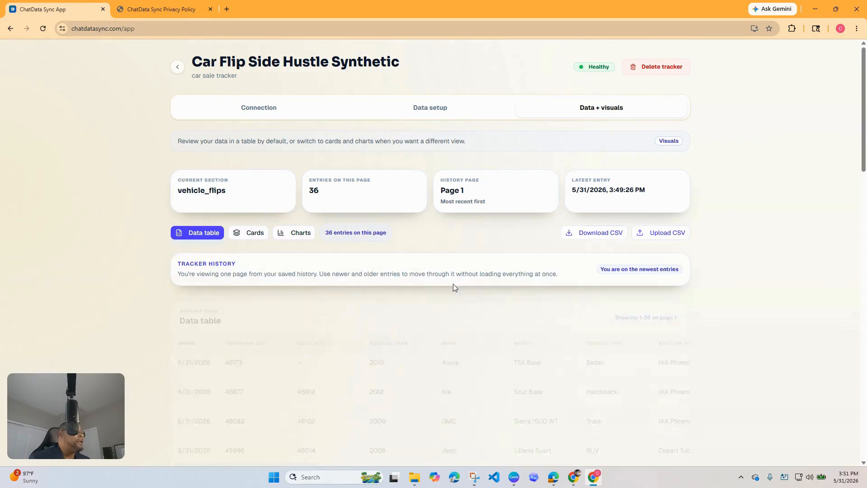
Step: Check the purchase date and repair notes of the newest Acura TSX Base record in the data table
scroll(453, 286, down, 2)
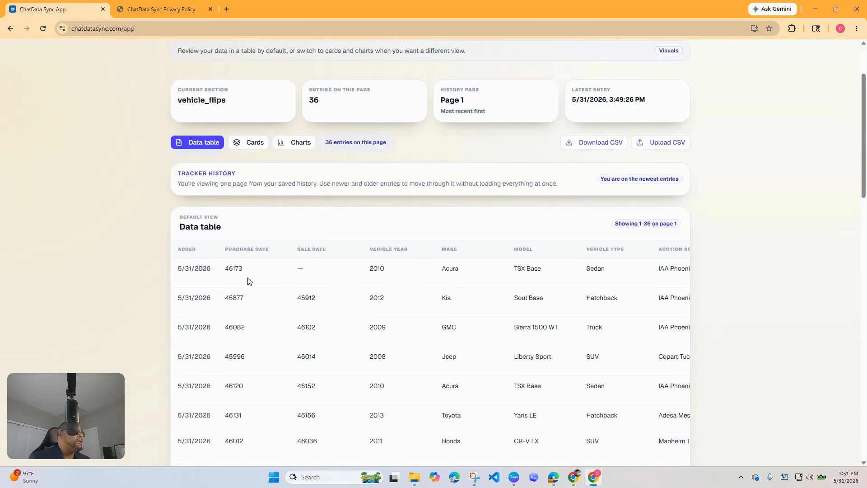
drag(234, 265, 251, 275)
scroll(347, 409, down, 4)
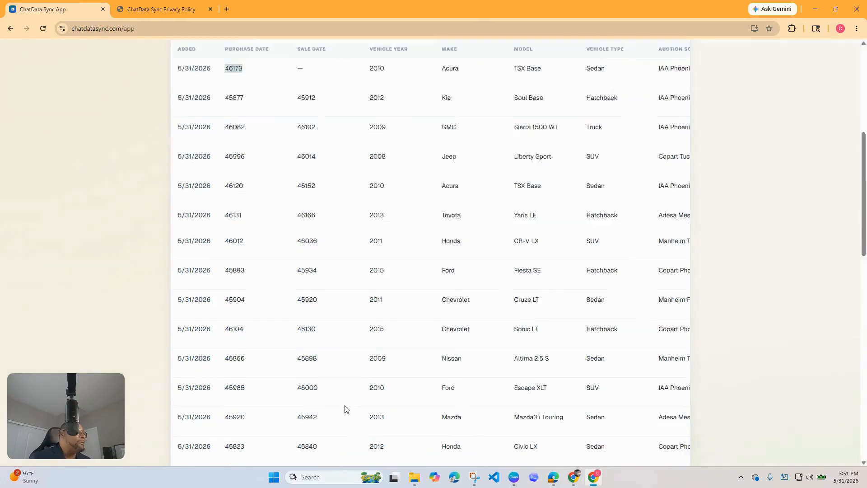
scroll(346, 409, down, 10)
drag(333, 419, 737, 403)
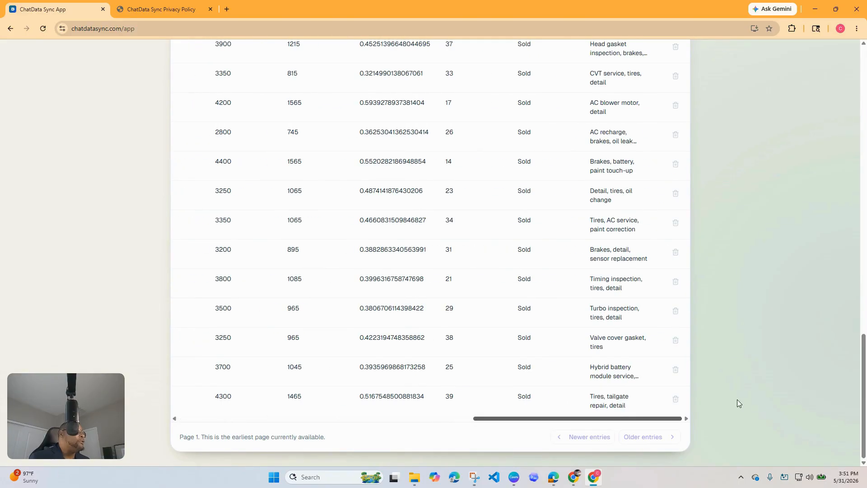
scroll(590, 132, up, 20)
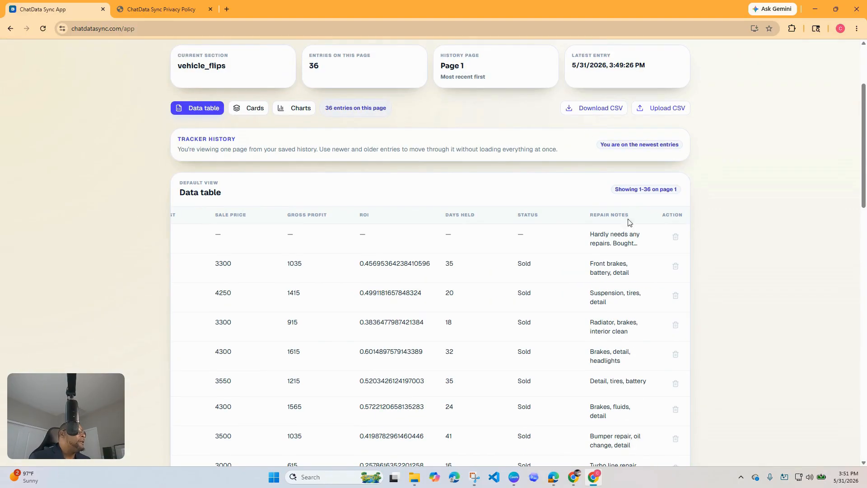
drag(617, 244, 658, 241)
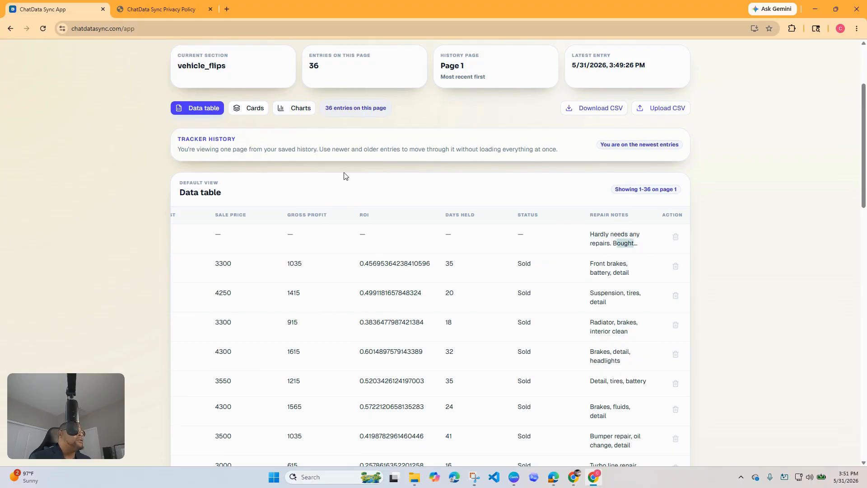
scroll(283, 164, up, 3)
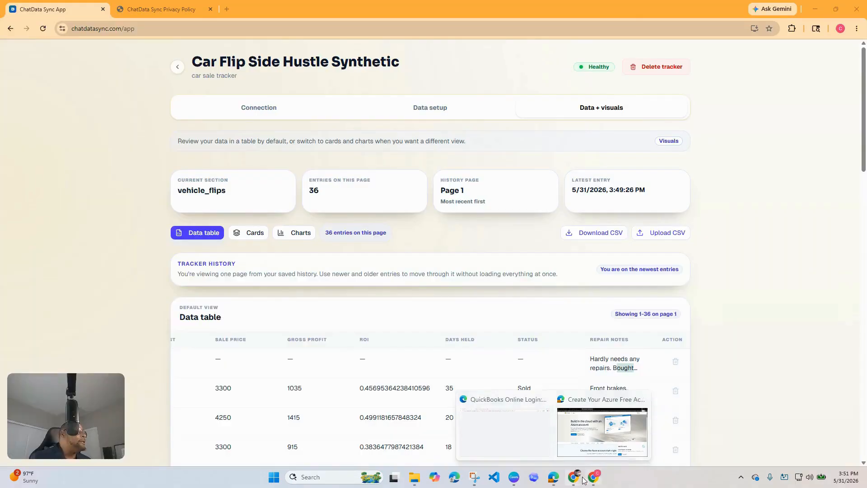
Step: Switch to ChatGPT, open the Chore Rotation Tracker GPT and request this week's chore summary
mouse_move(574, 478)
click(586, 445)
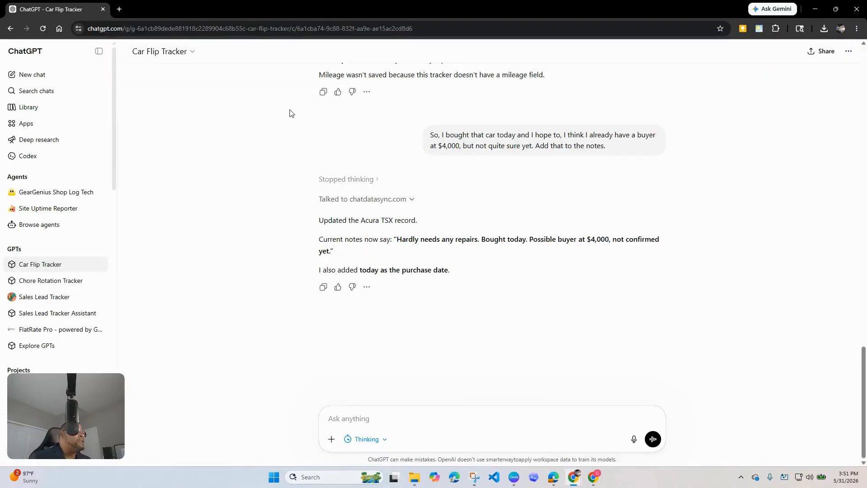
scroll(312, 138, up, 6)
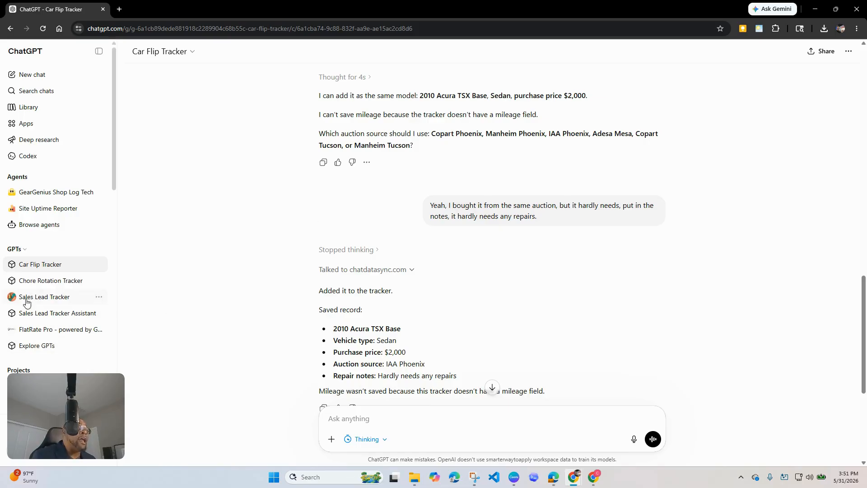
click(39, 283)
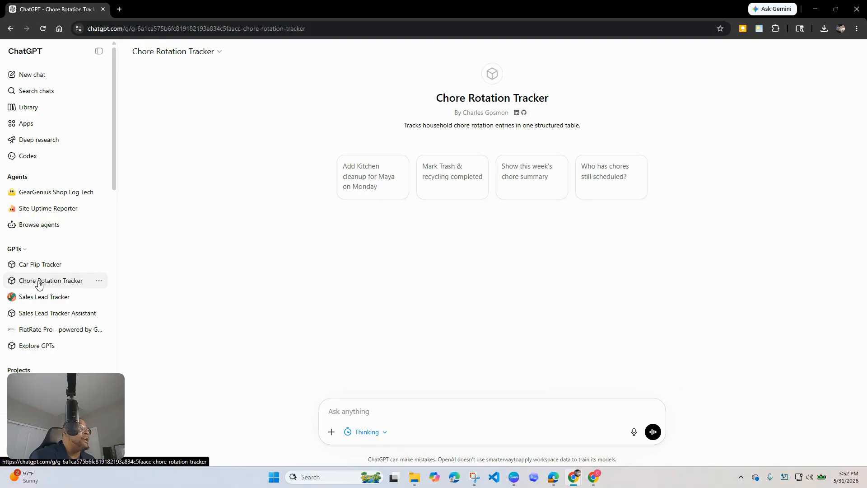
click(514, 177)
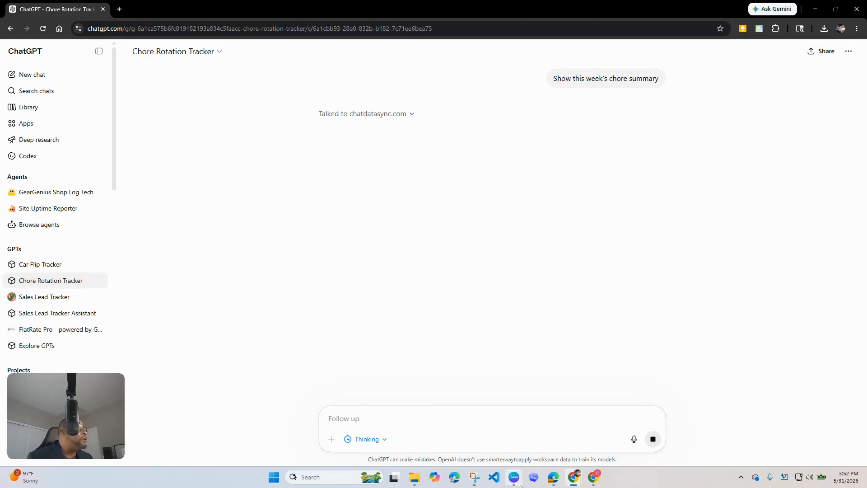
Step: Switch to ChatData Sync, review the Household Chore Rotation One Table tracker's saved data and return to the tracker list
click(594, 479)
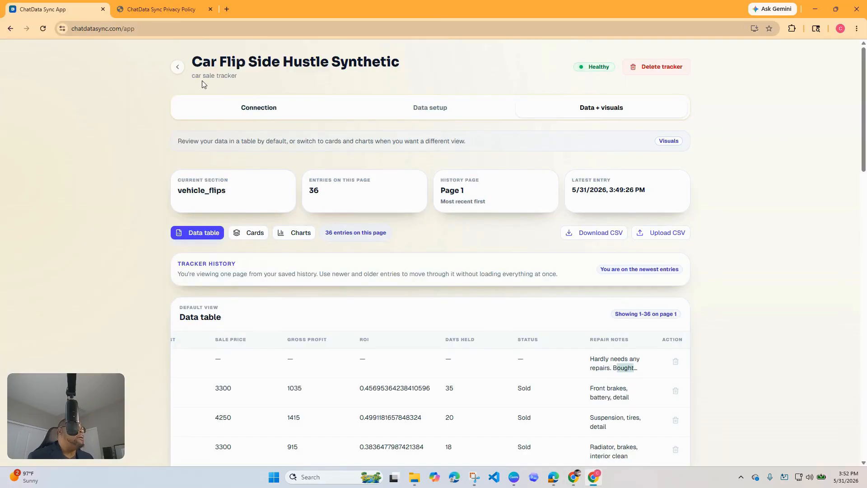
click(179, 69)
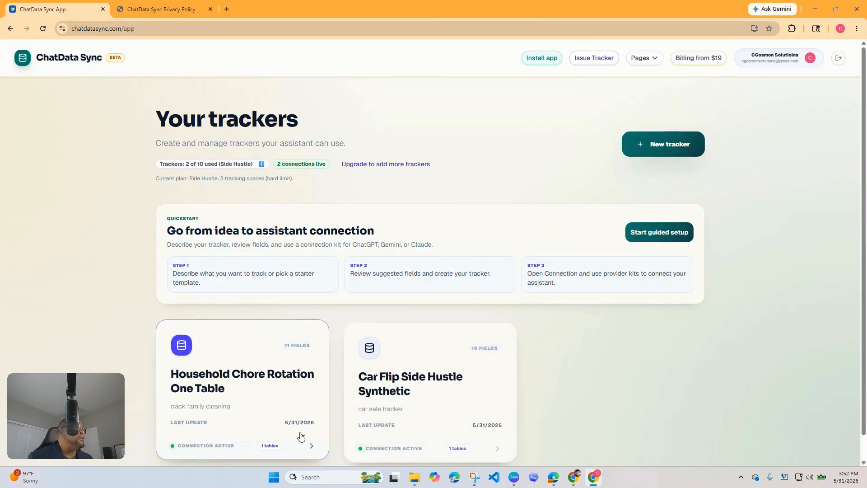
click(309, 448)
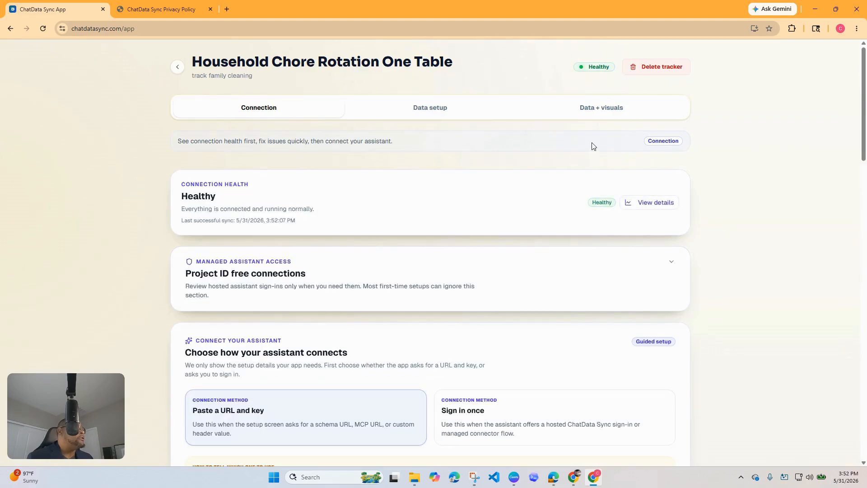
click(588, 110)
scroll(328, 310, down, 5)
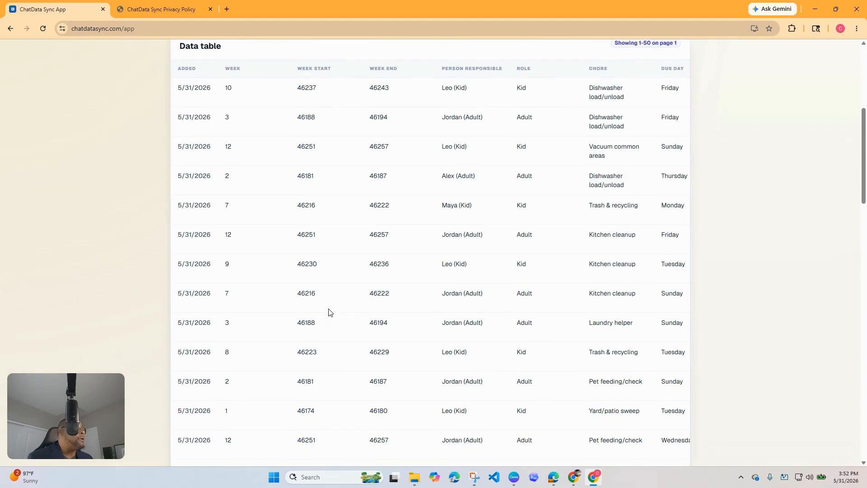
scroll(323, 289, up, 5)
click(177, 68)
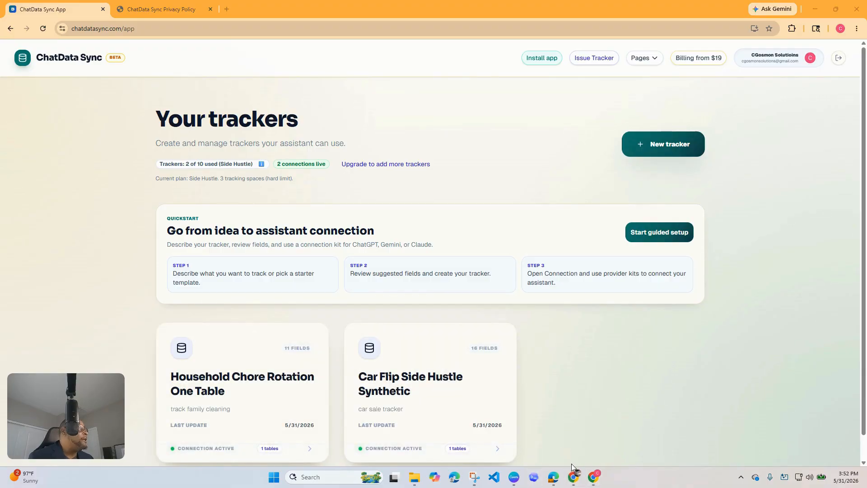
Step: Switch to ChatGPT and review this week's chore summary, including the totals by status, totals by person and next actions
mouse_move(574, 475)
click(600, 442)
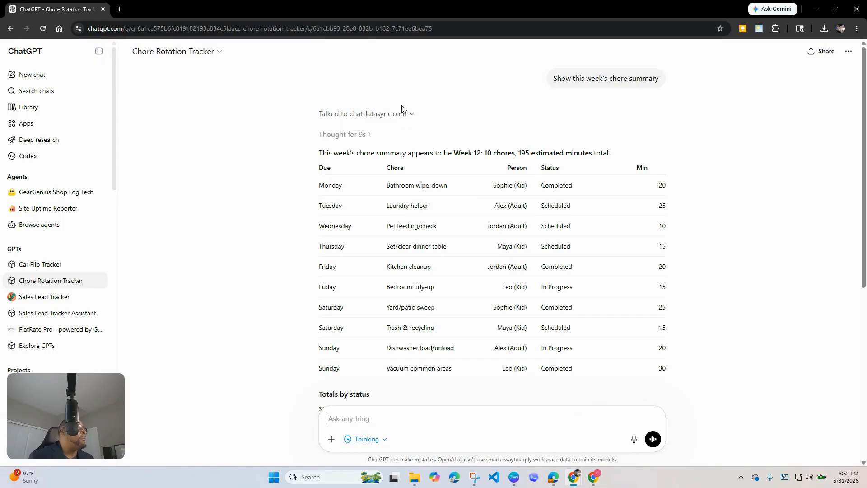
scroll(568, 219, down, 4)
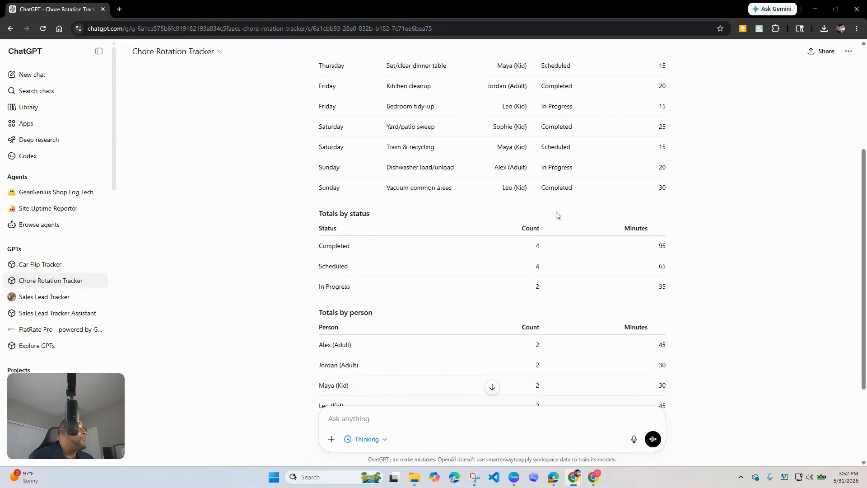
scroll(556, 216, down, 3)
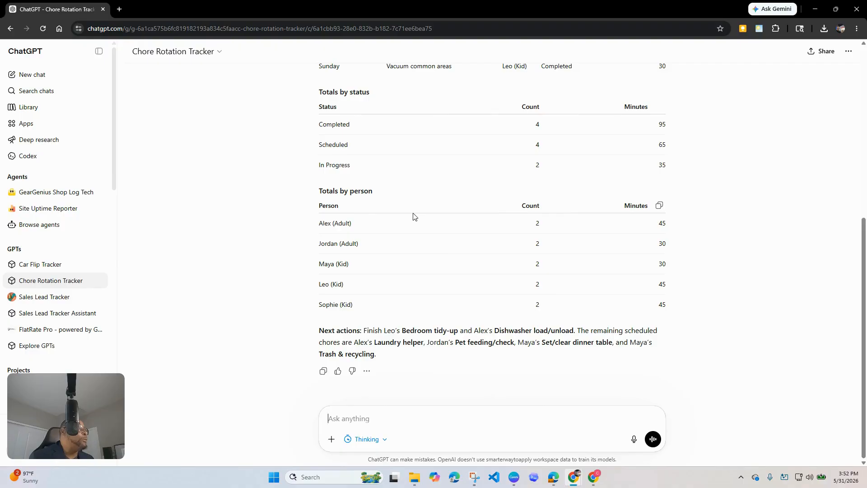
scroll(362, 202, up, 7)
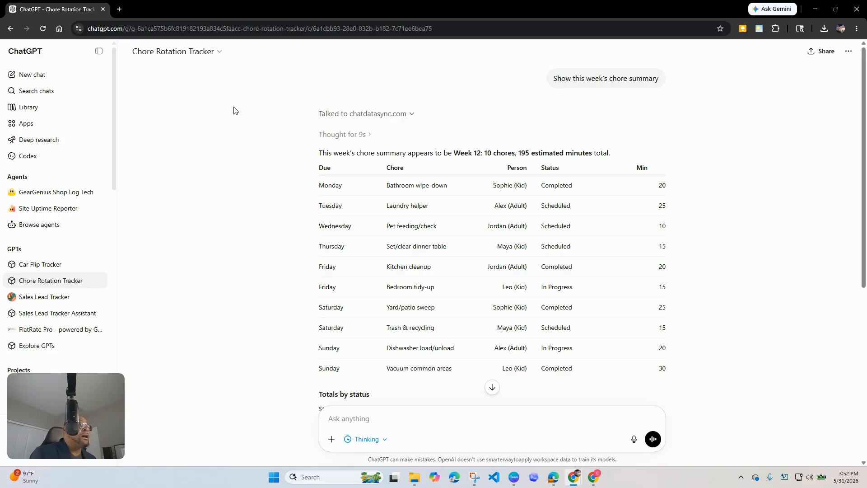
Step: Switch to ChatData Sync and replace the open privacy policy page with the chatdatasync.com home page
click(593, 476)
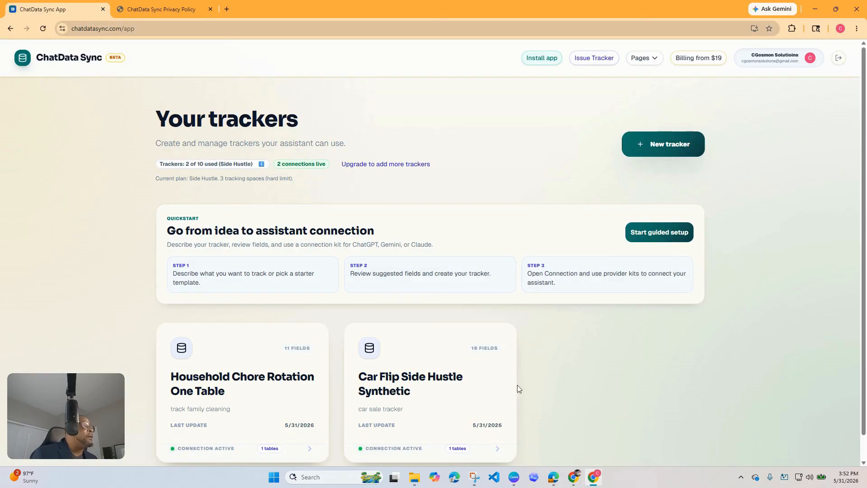
click(163, 9)
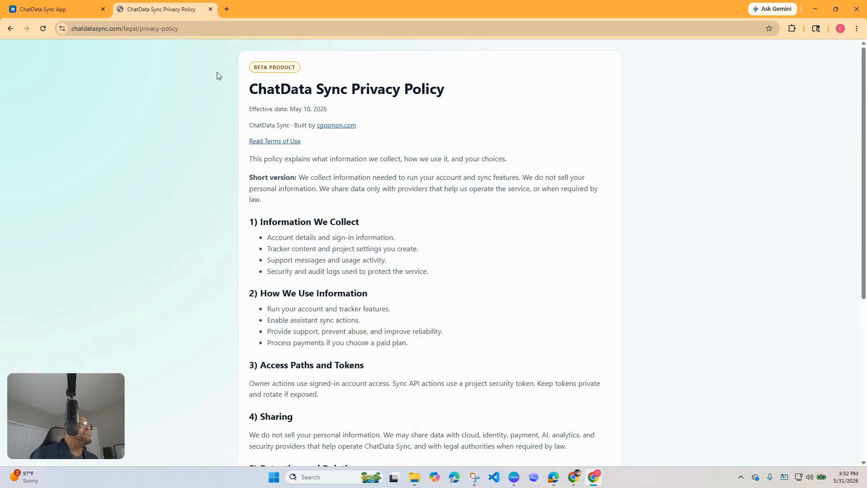
drag(199, 28, 125, 38)
key(BackSpace)
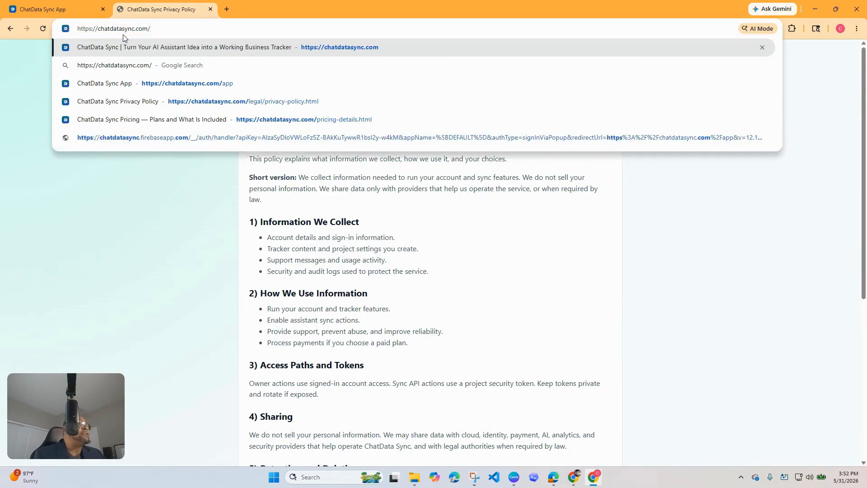
key(Return)
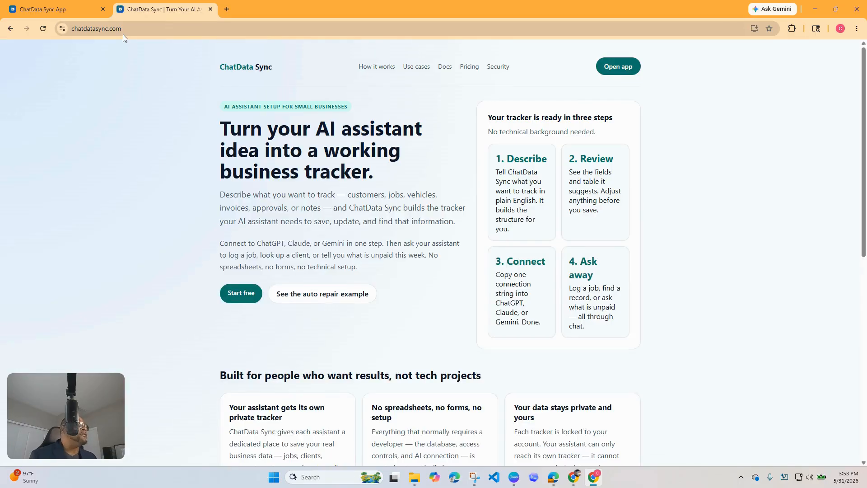
Step: Open the ChatData Sync pricing page and review the plan cards and the plan comparison table
click(466, 67)
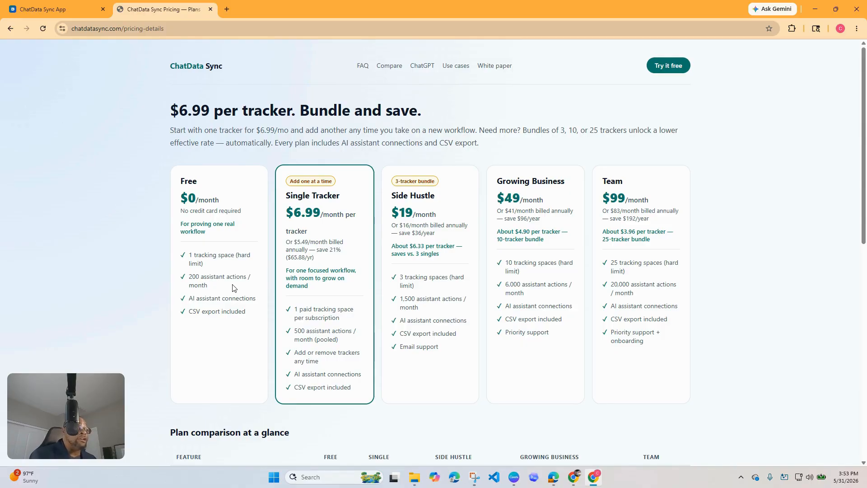
scroll(220, 311, down, 2)
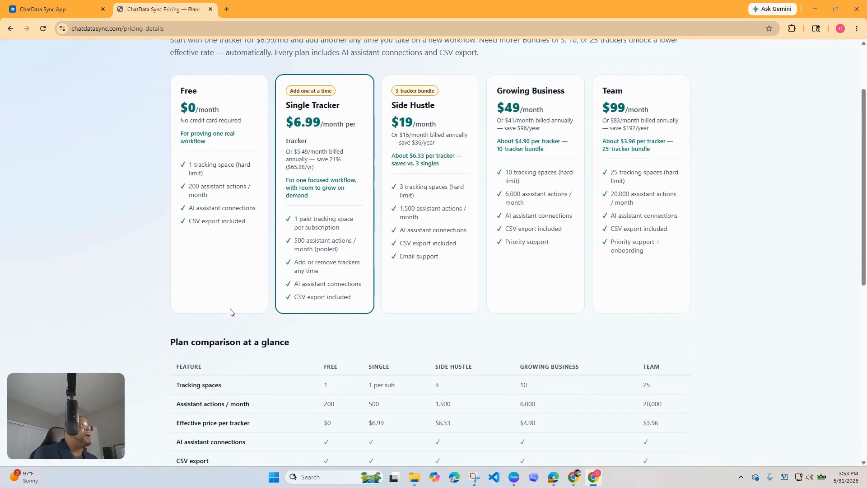
scroll(231, 312, up, 2)
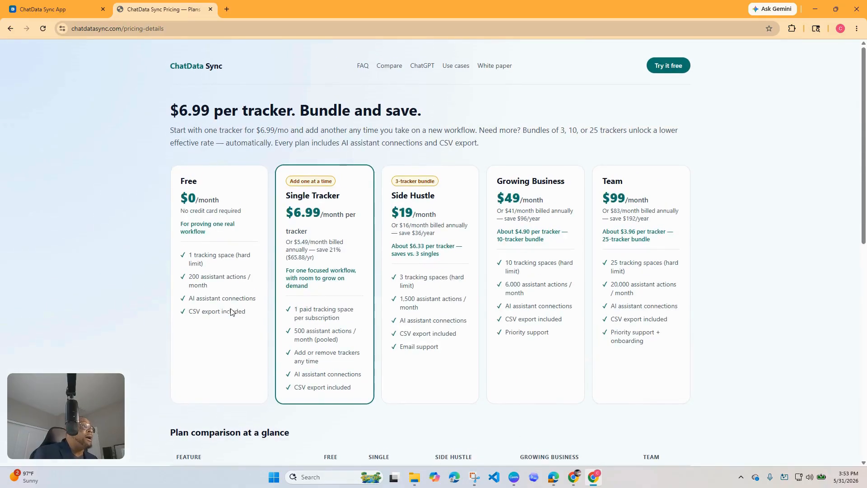